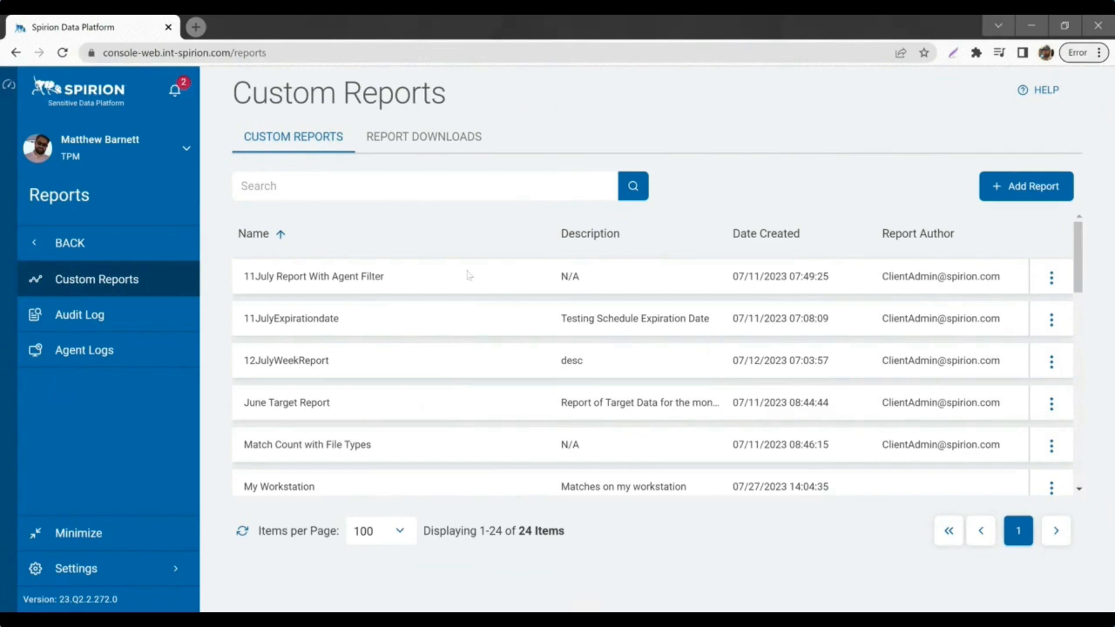
Step: Search reports for 'we' and view the Weekly Scan Report with its 38 scan rows
click(371, 186)
text(we)
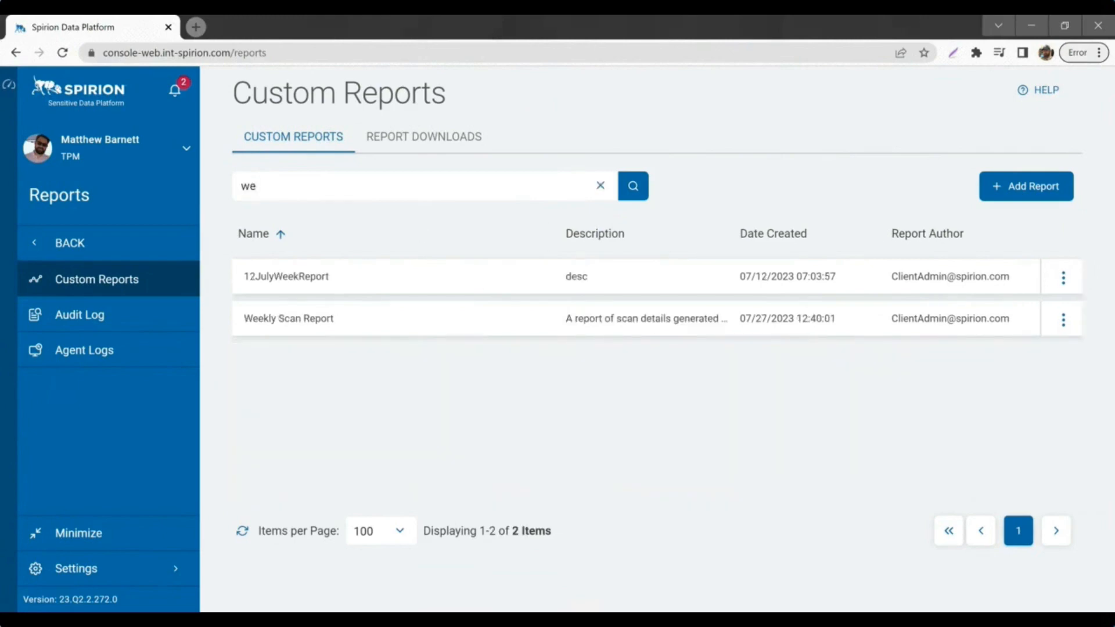
click(1063, 320)
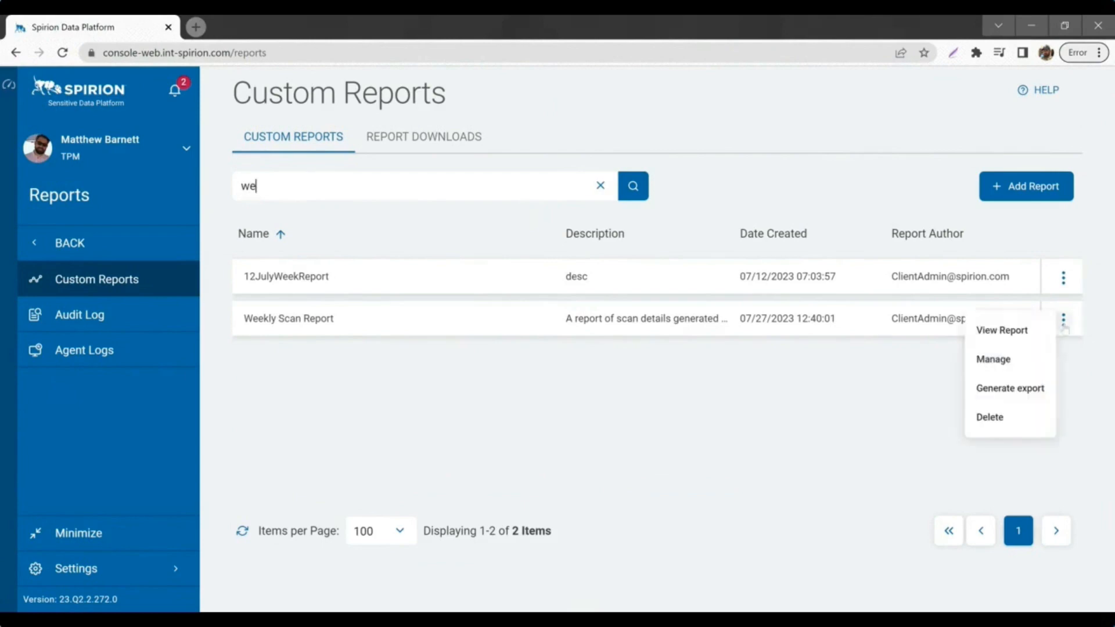
click(1001, 330)
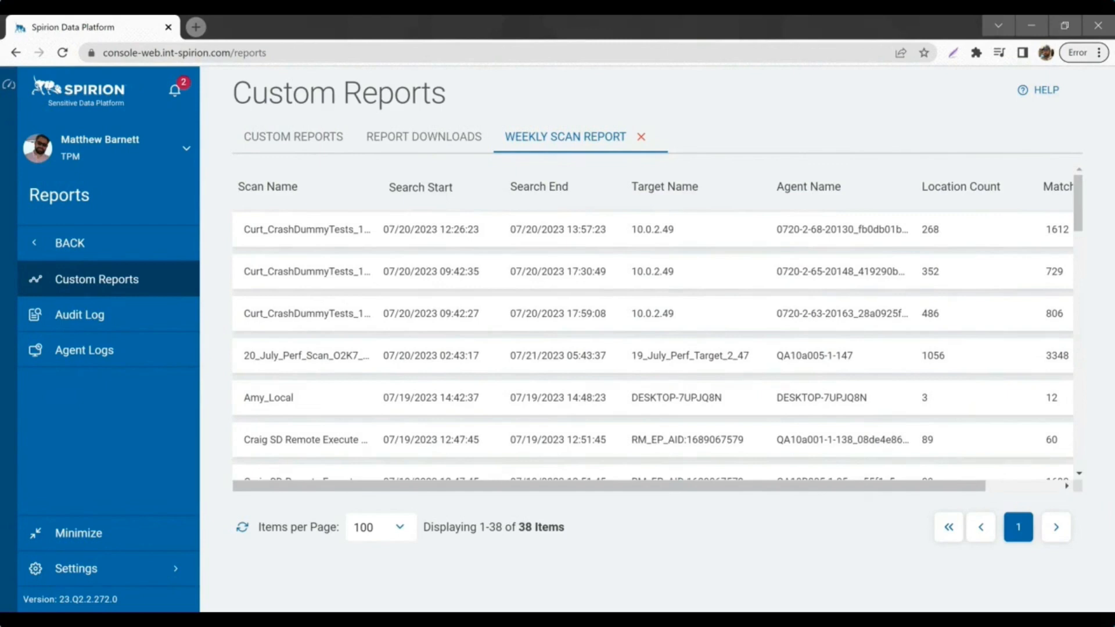
drag(639, 489, 725, 497)
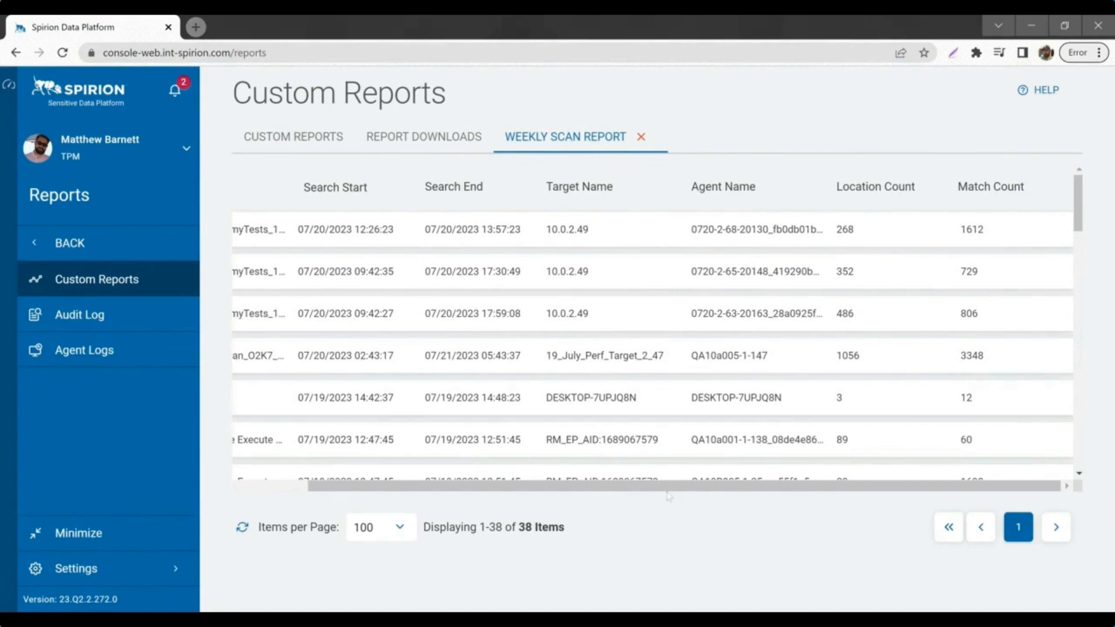
drag(668, 486, 490, 488)
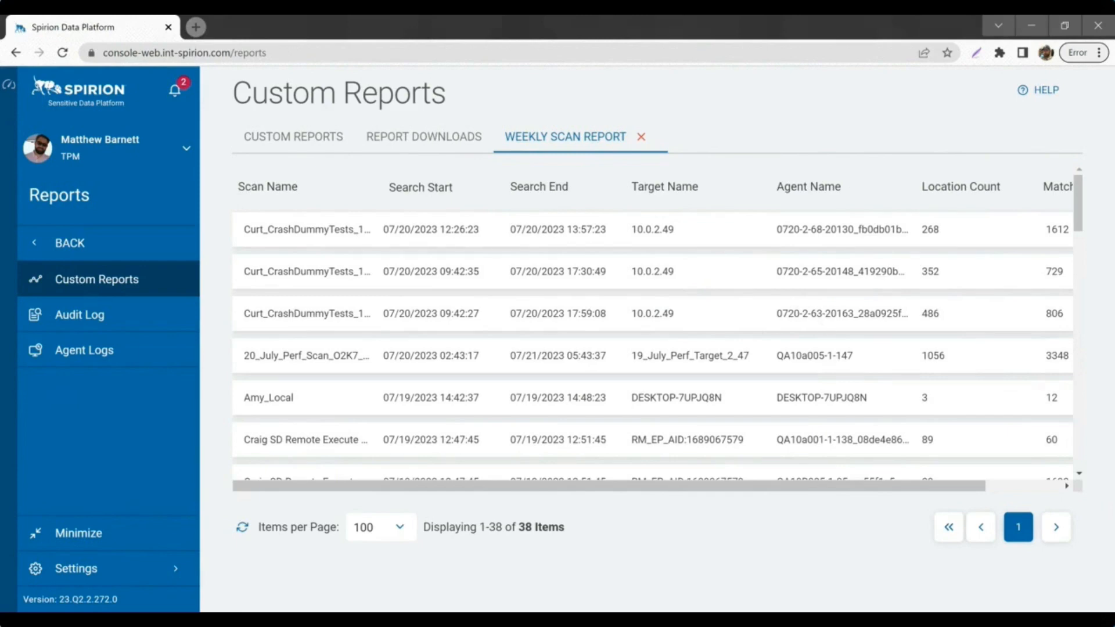
drag(810, 487, 919, 497)
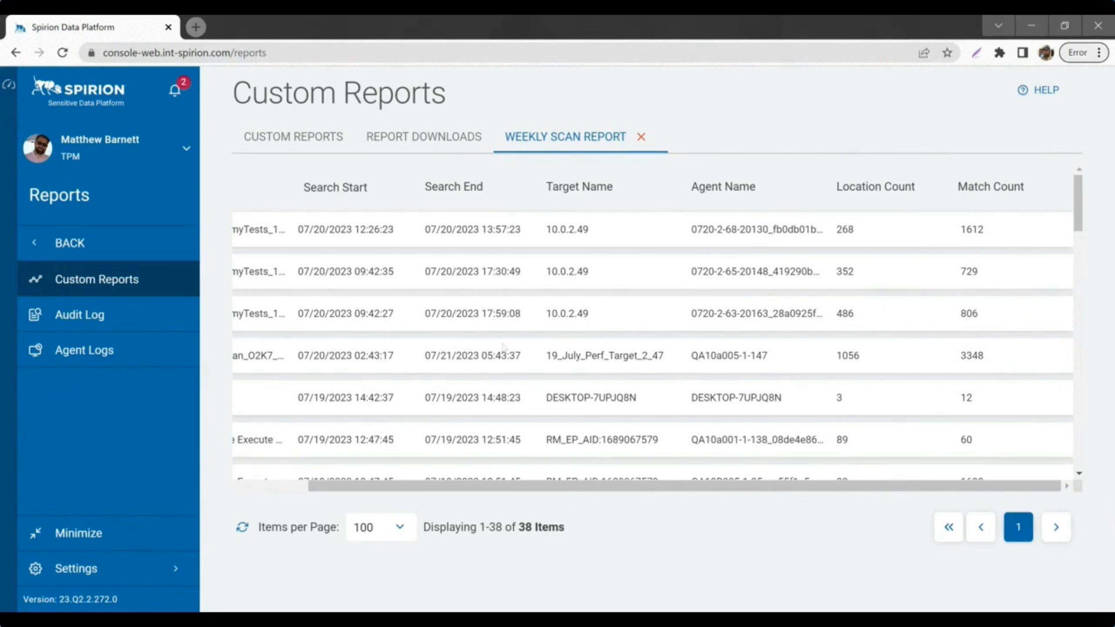
drag(537, 487, 463, 492)
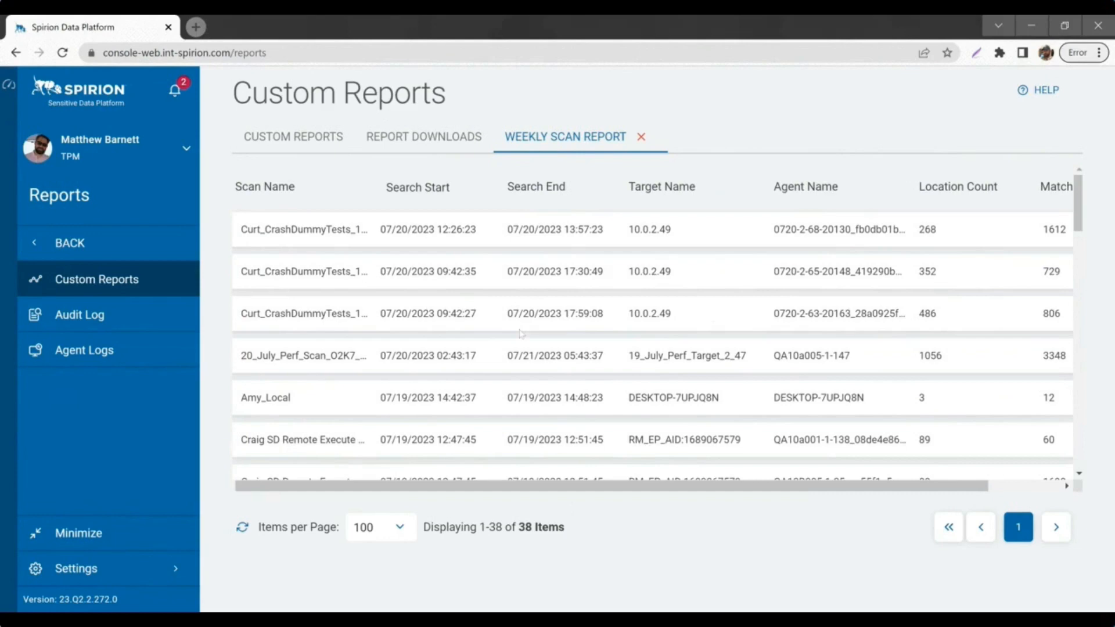
Step: Search for 'sen' and open the Sensitive Data Summary report
click(314, 146)
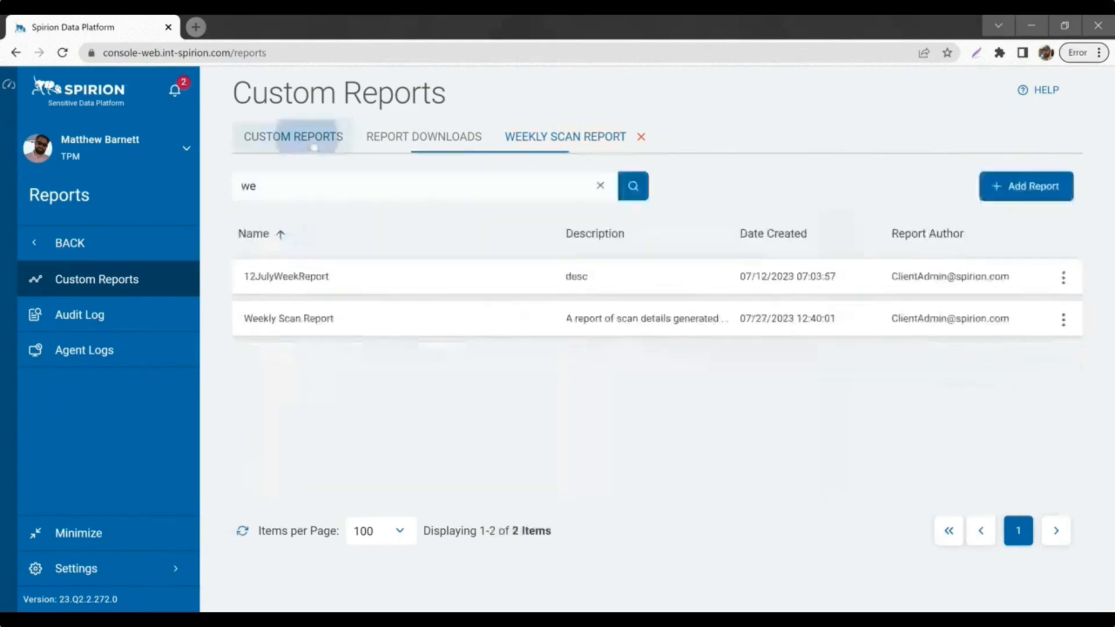
key(BackSpace)
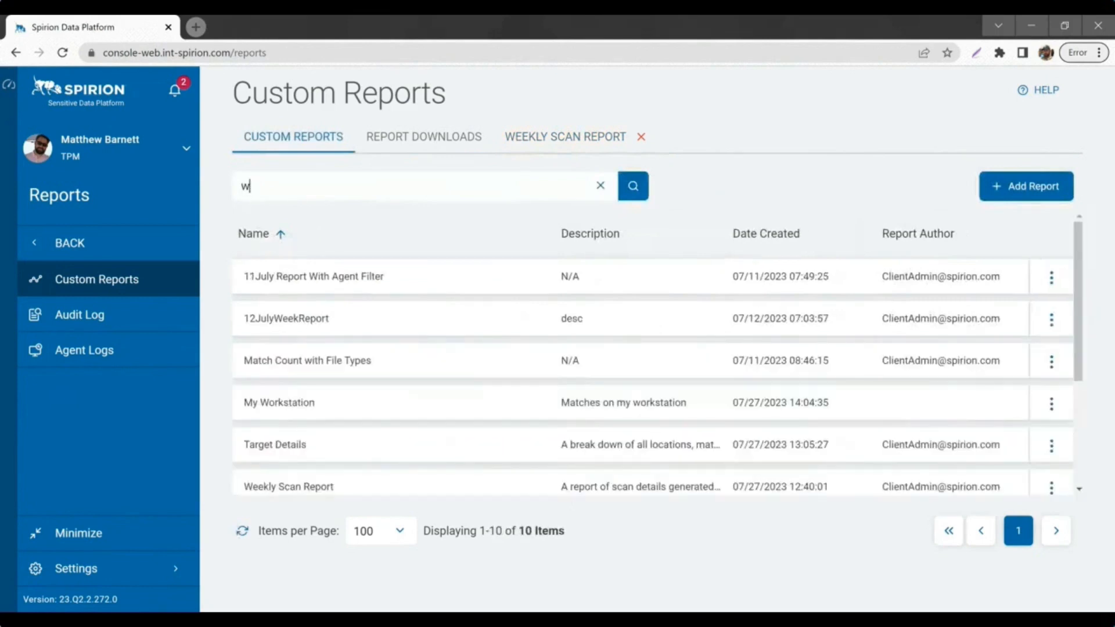
text(sens)
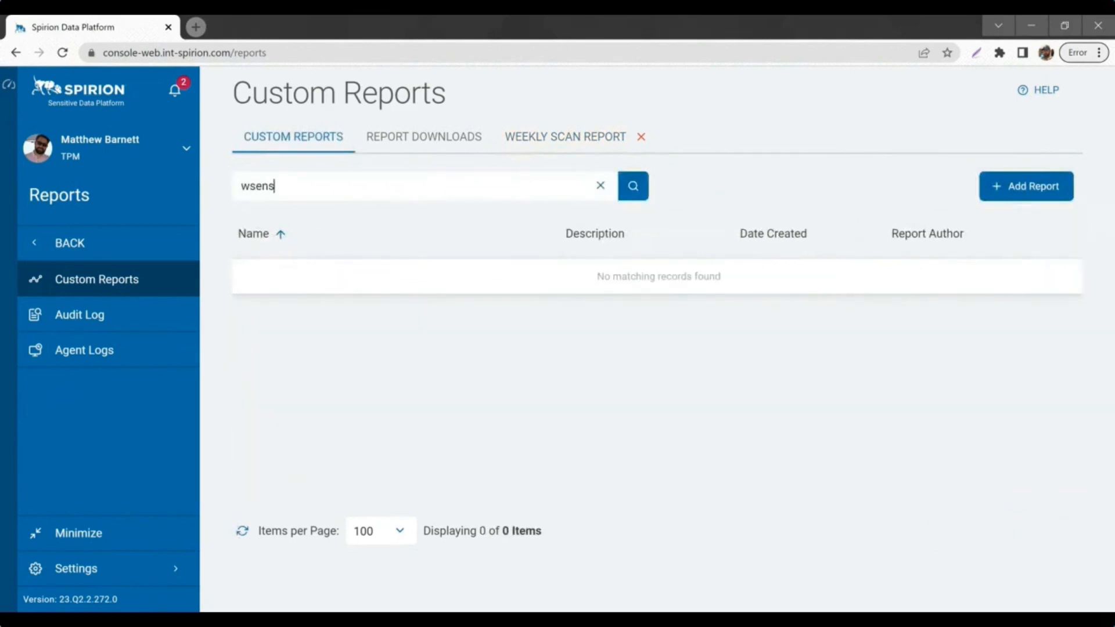
key(BackSpace)
key(BackSpace)
key(BackSpace)
key(BackSpace)
key(BackSpace)
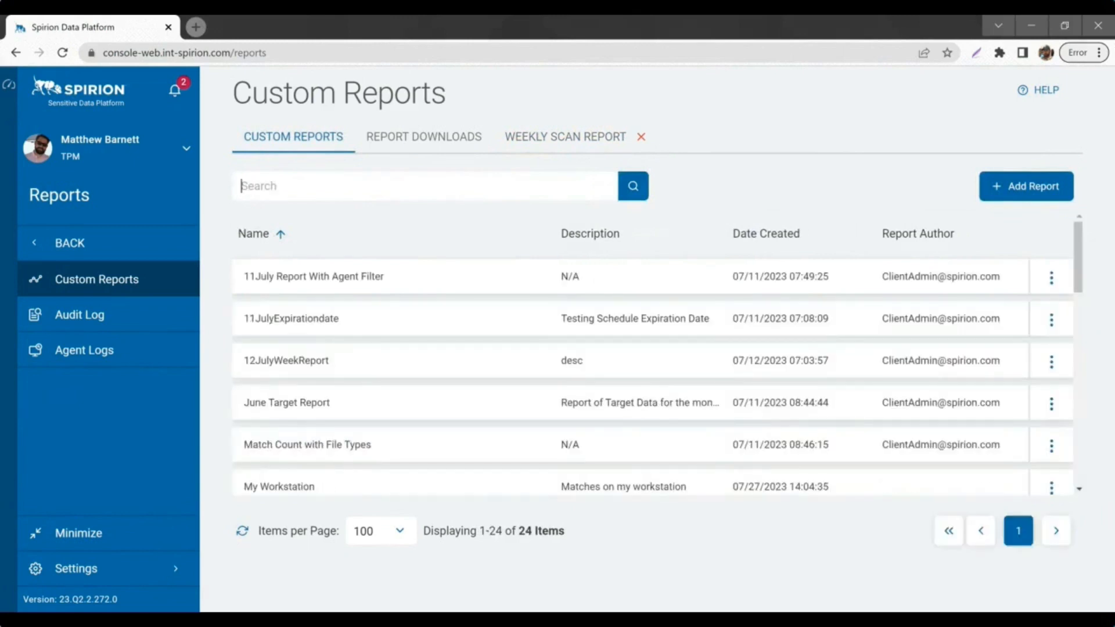
text(sen)
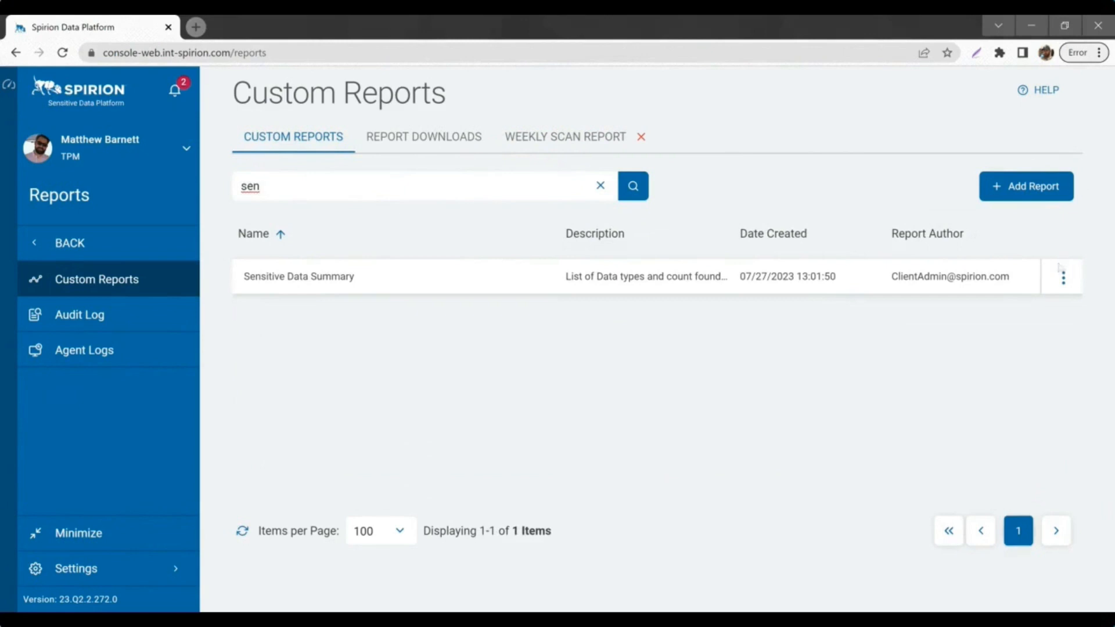
click(1063, 277)
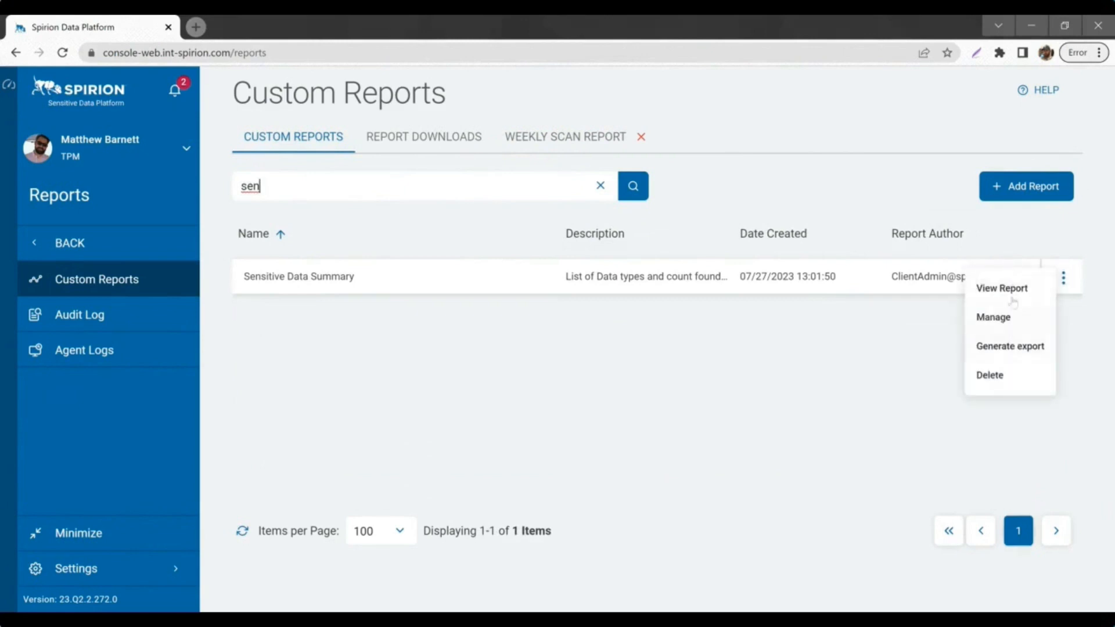
click(1012, 302)
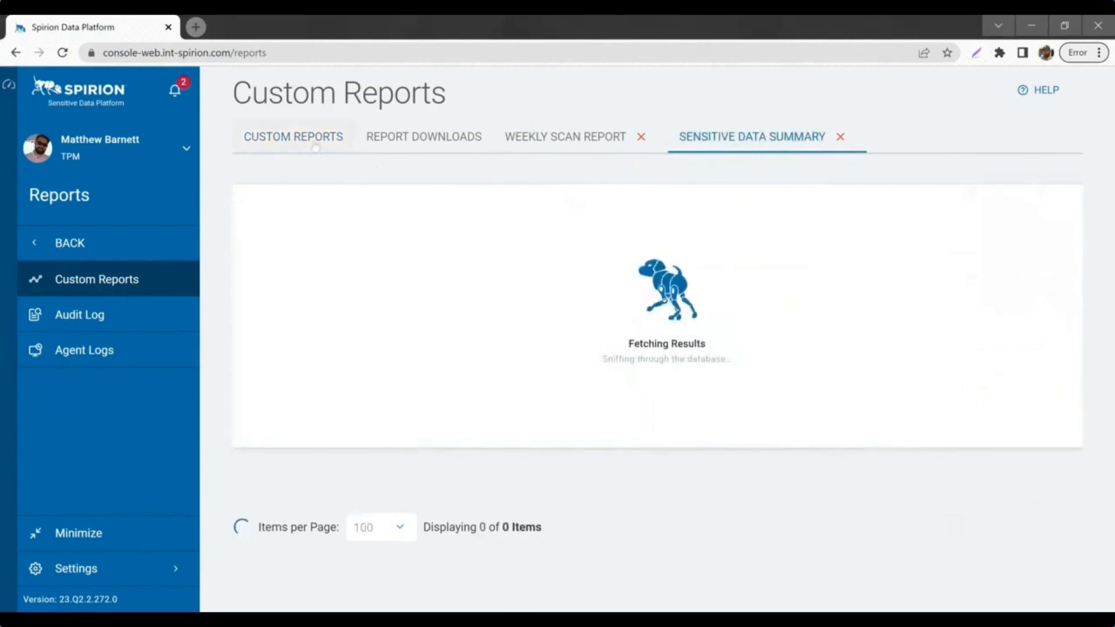
Step: Search for 'tar' and open the Target Details report
click(315, 145)
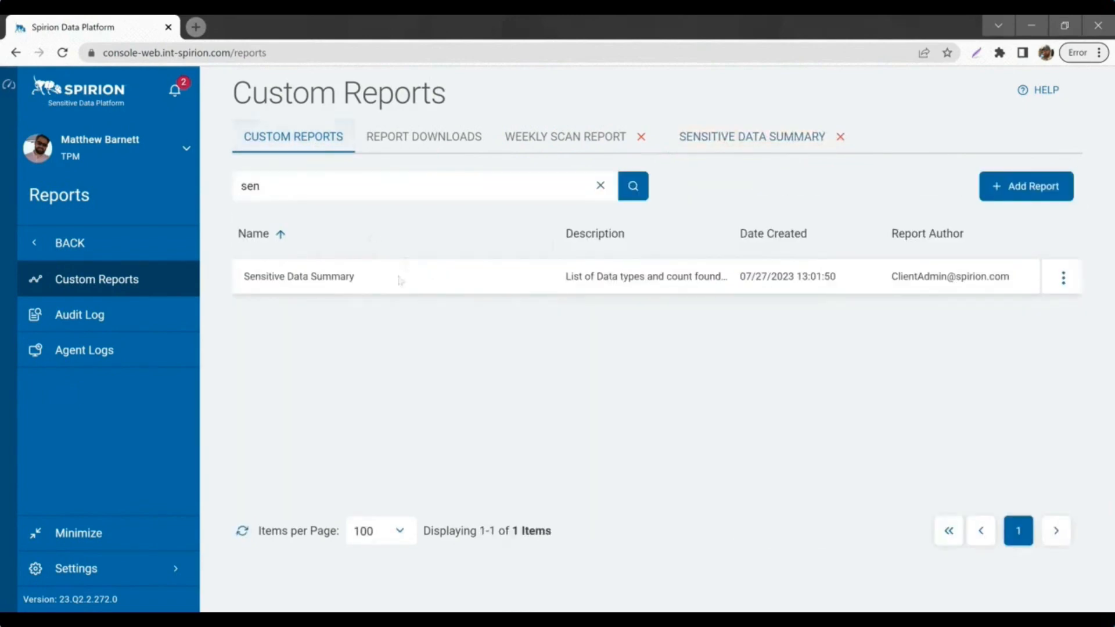
key(BackSpace)
key(BackSpace)
key(BackSpace)
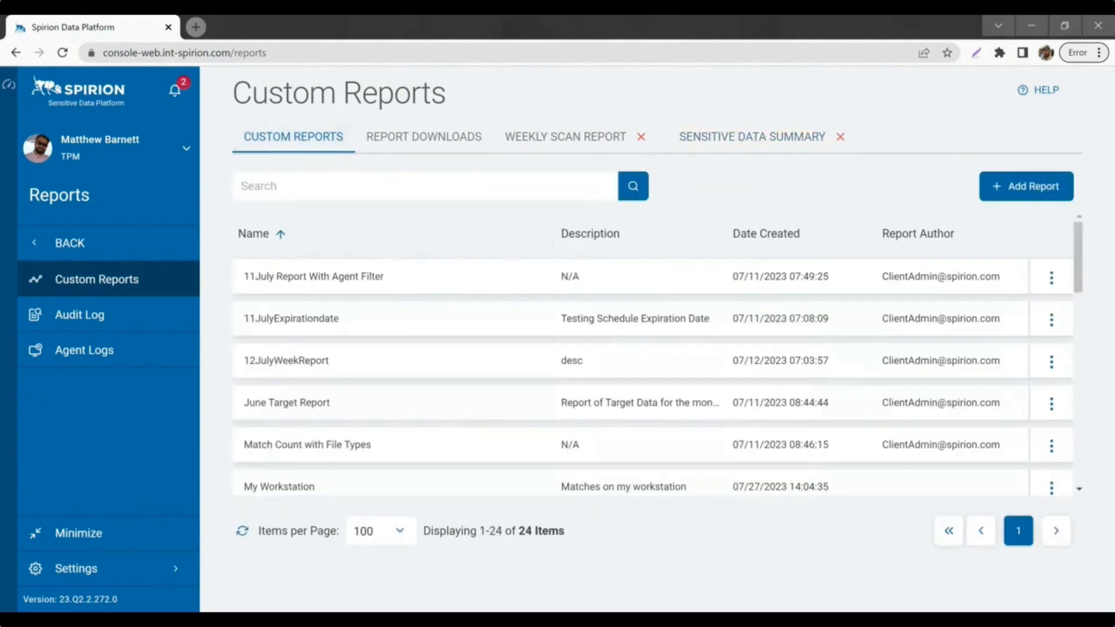
text(tar)
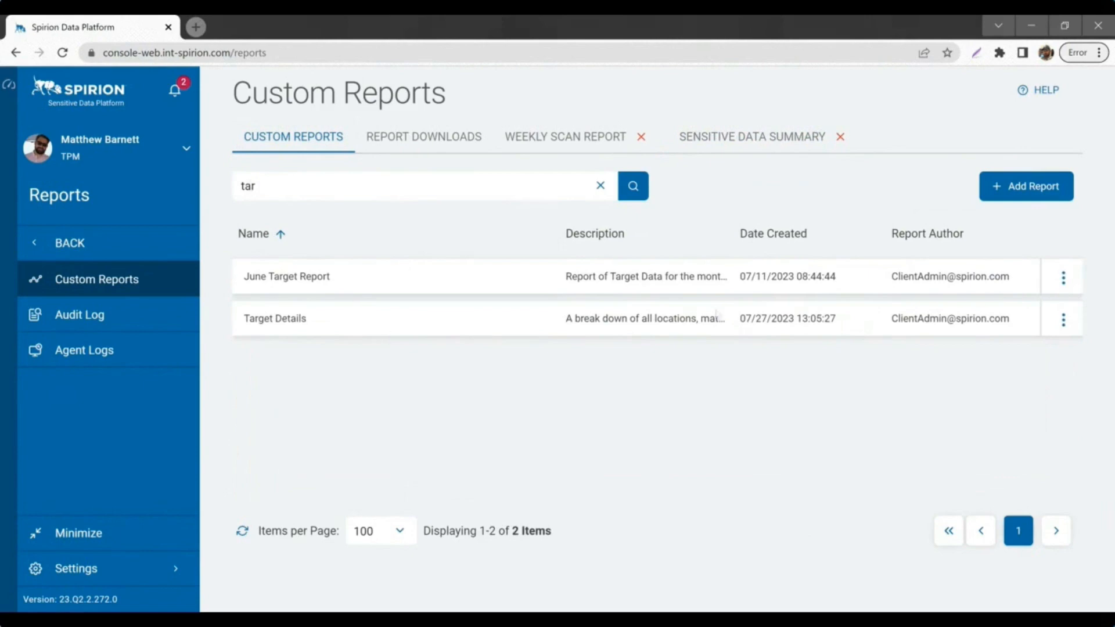
click(1063, 320)
click(1001, 328)
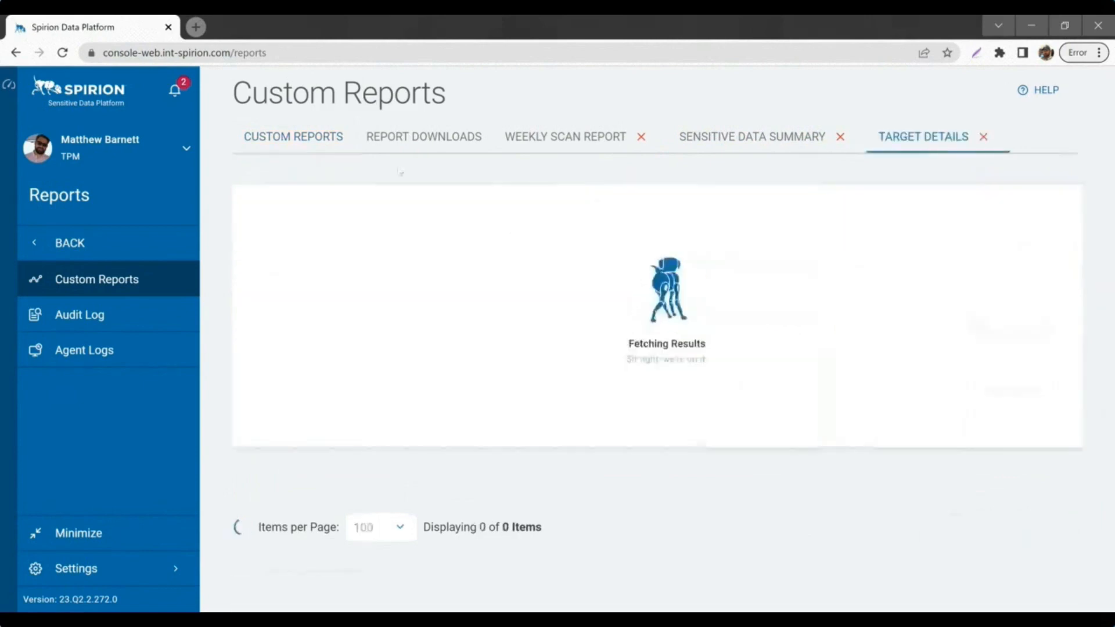
Step: Open the June Target Report from the 'tar'-filtered custom reports list
click(305, 139)
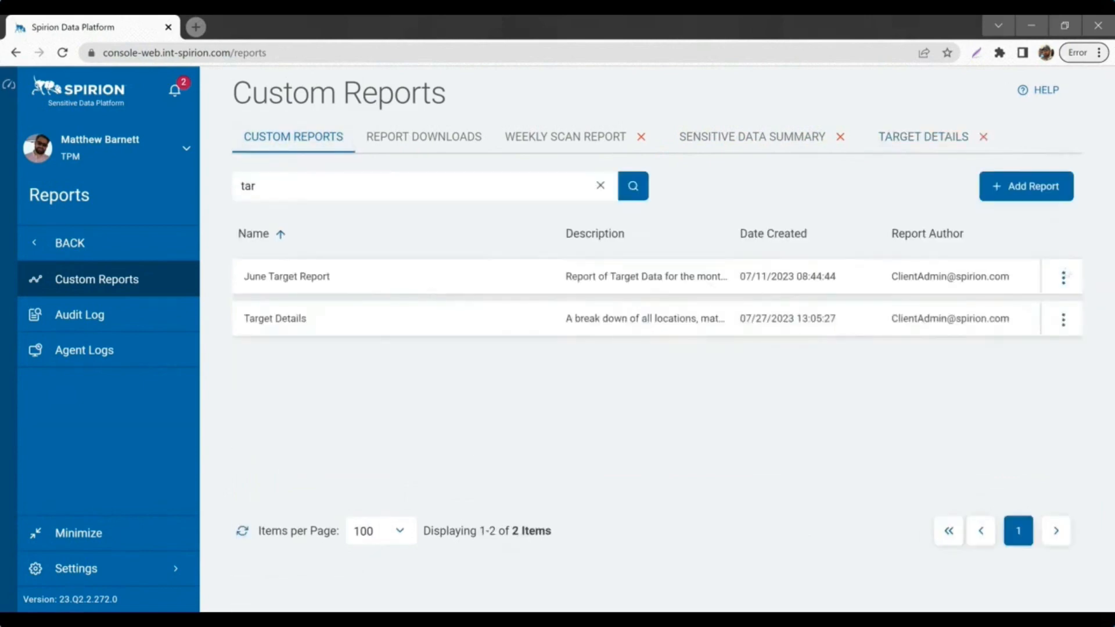
click(1063, 276)
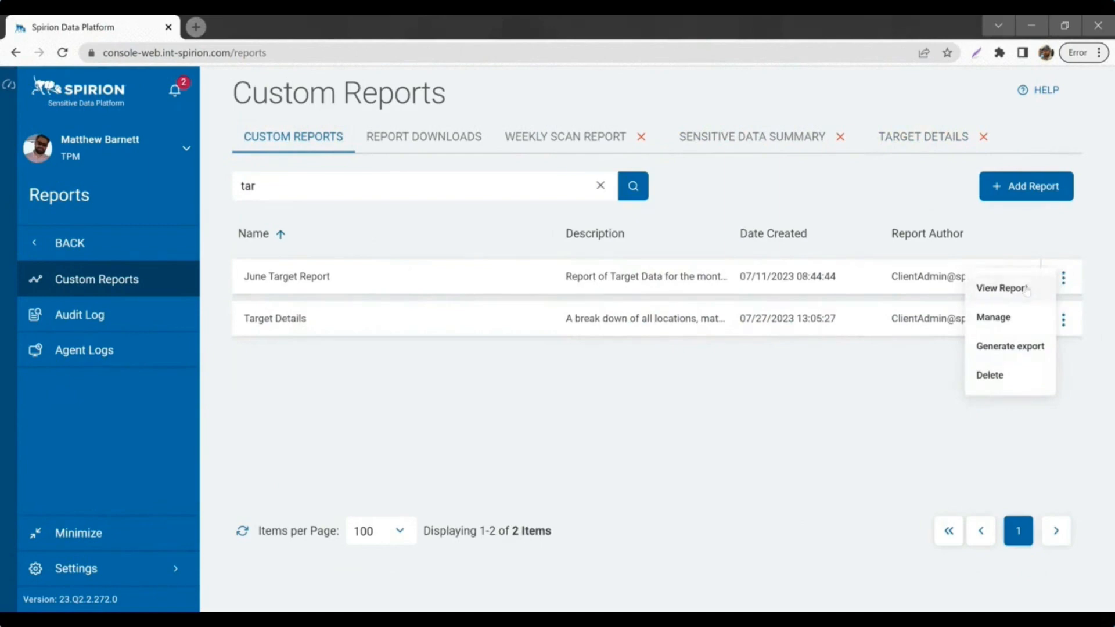
click(1000, 289)
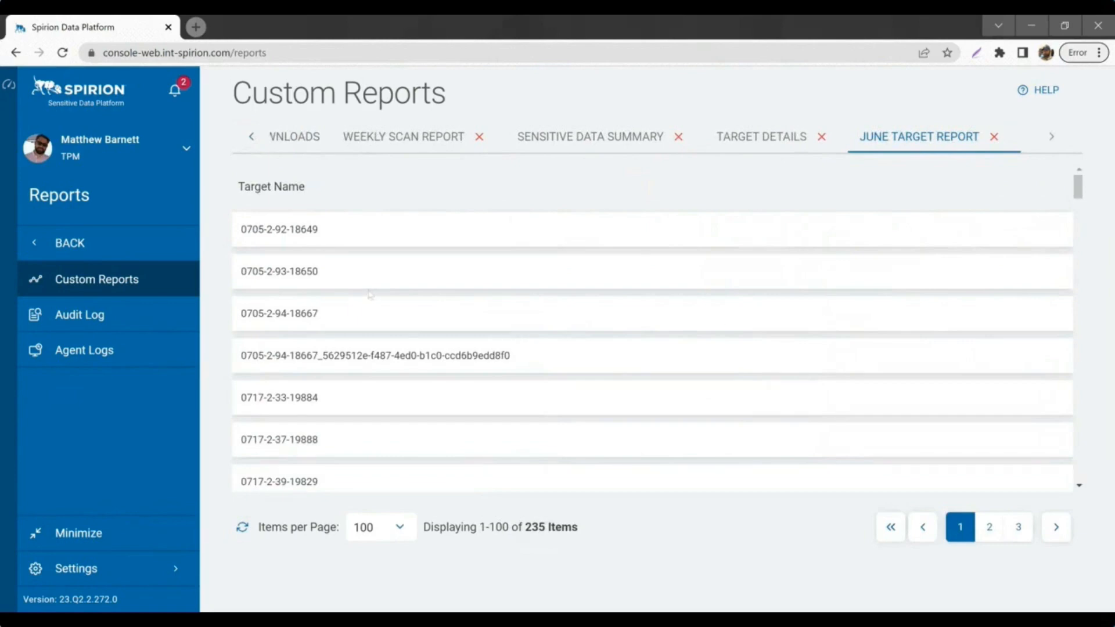
Step: Switch to the Target Details report tab listing 6,237 matched files
click(752, 140)
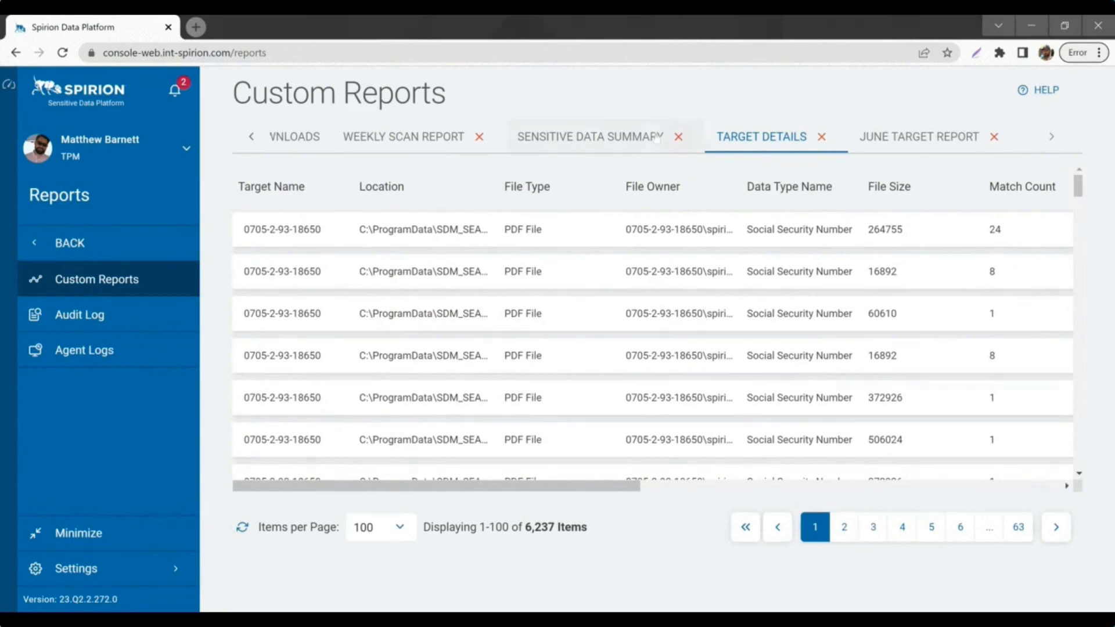
Step: Flip through the open report tabs and browse the Target Details table
click(607, 142)
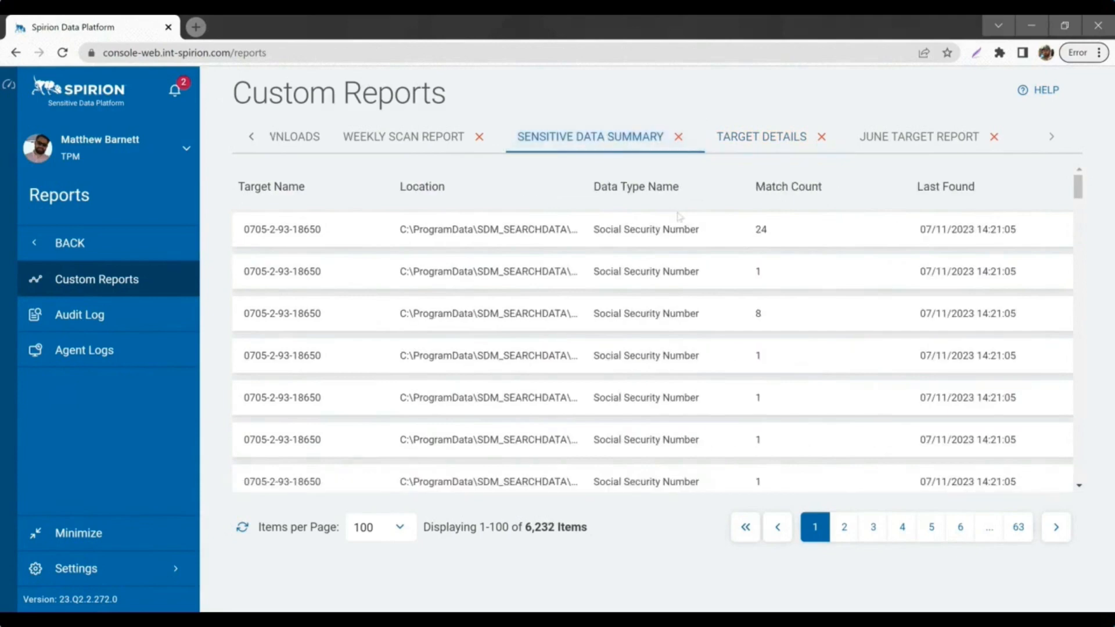
click(845, 143)
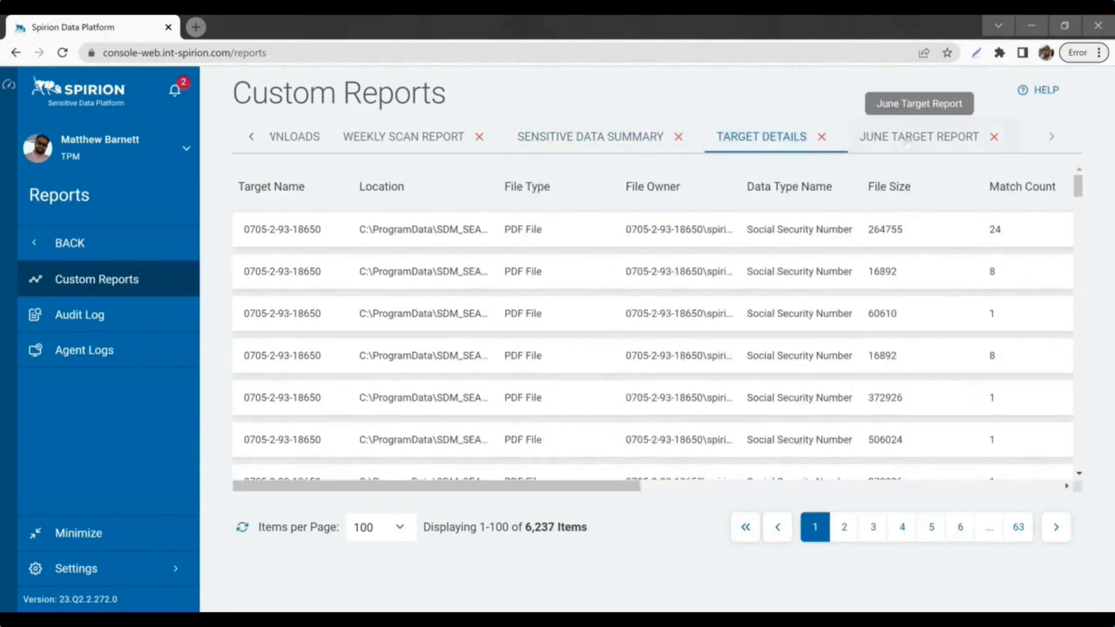
click(923, 138)
click(606, 140)
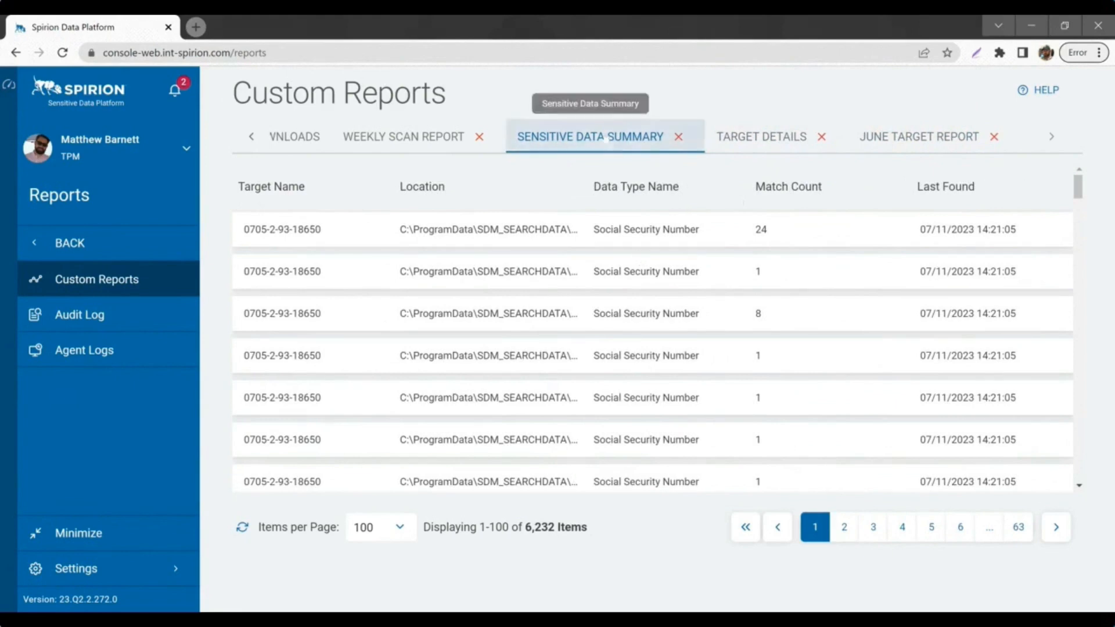
click(778, 144)
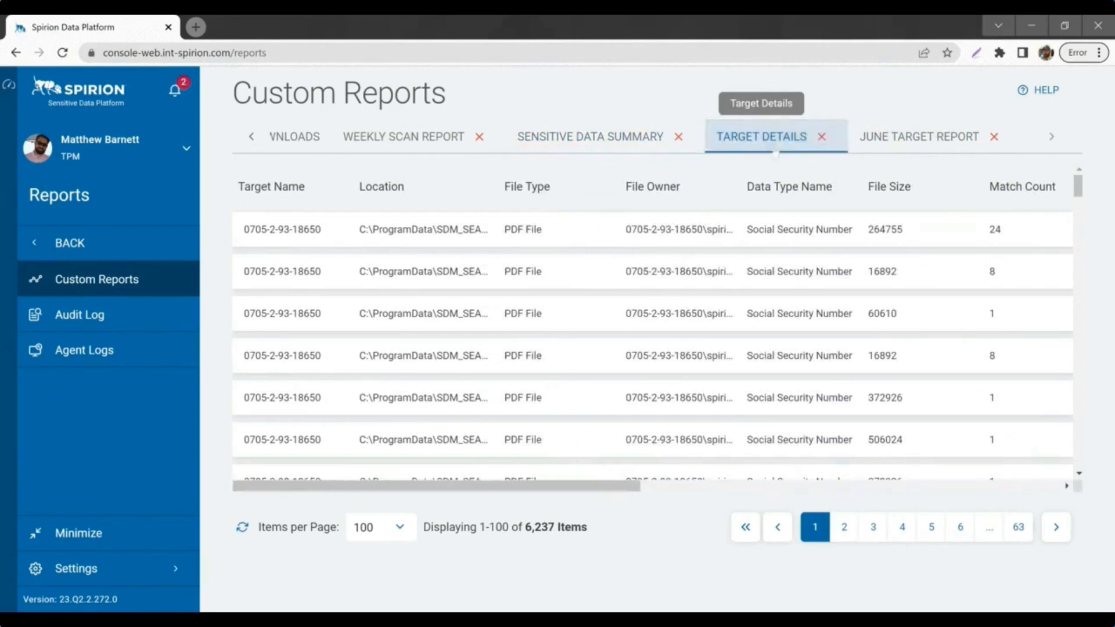
scroll(586, 411, down, 6)
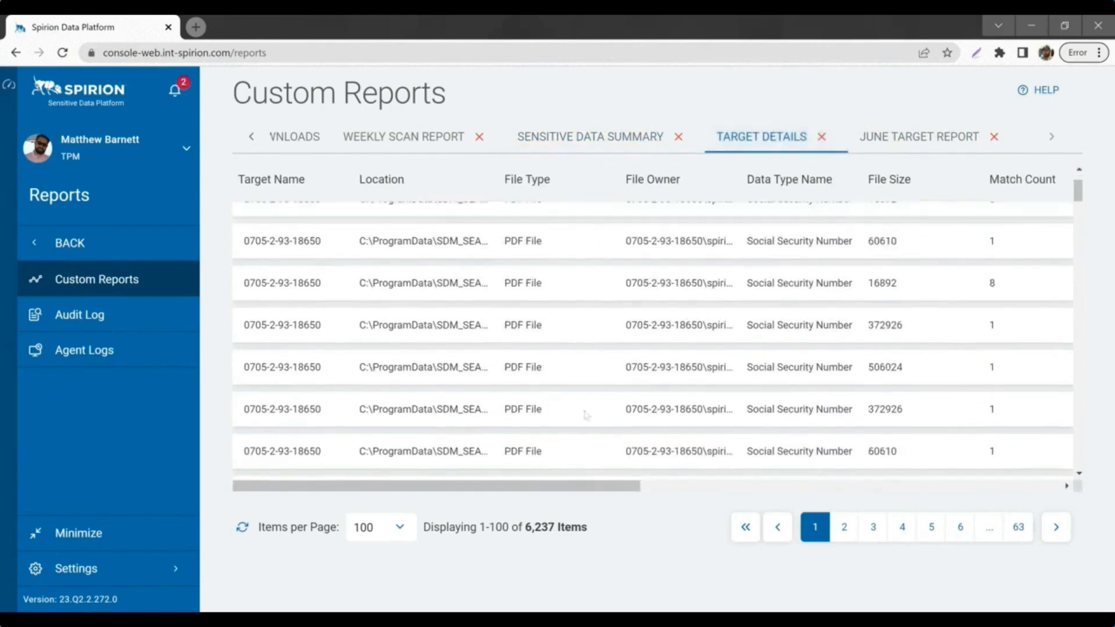
scroll(586, 414, up, 5)
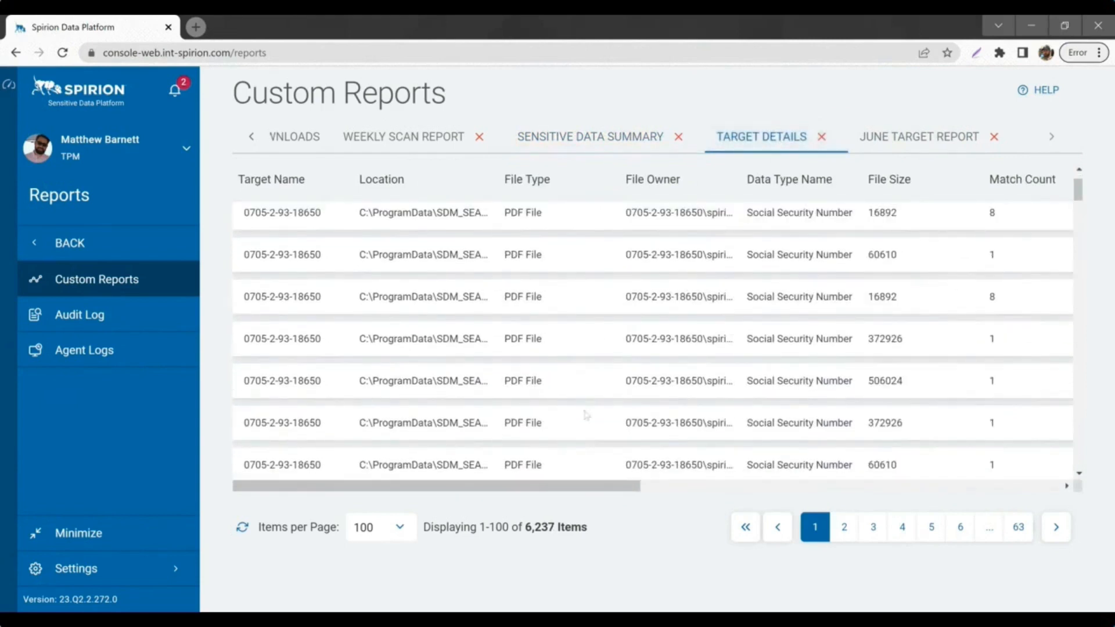
scroll(586, 414, up, 1)
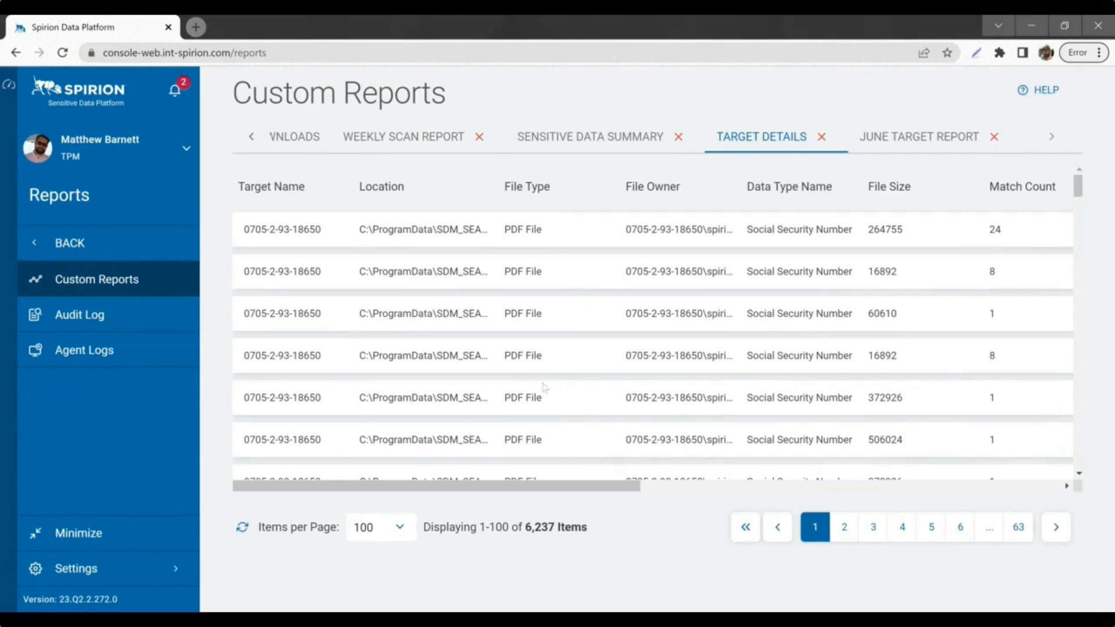
scroll(652, 329, down, 10)
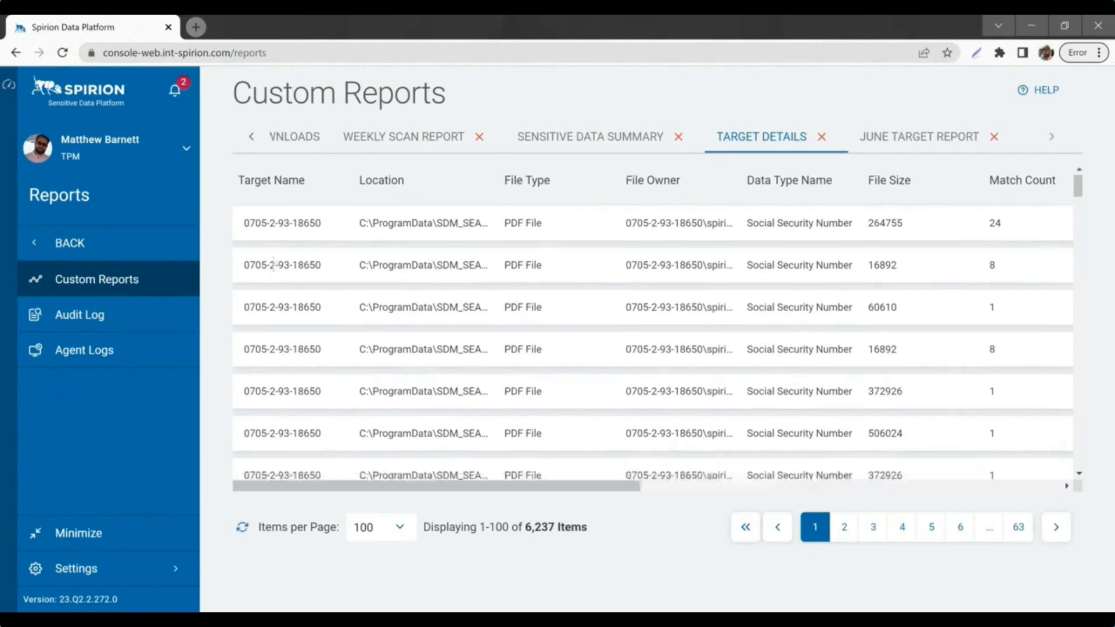
scroll(652, 328, down, 3)
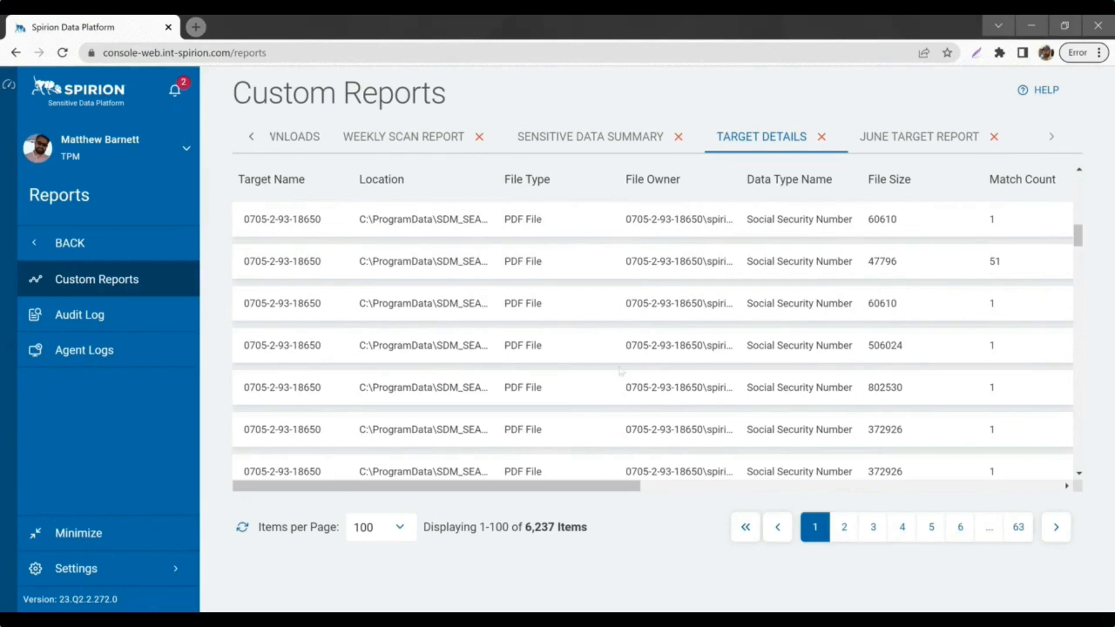
drag(621, 488, 964, 539)
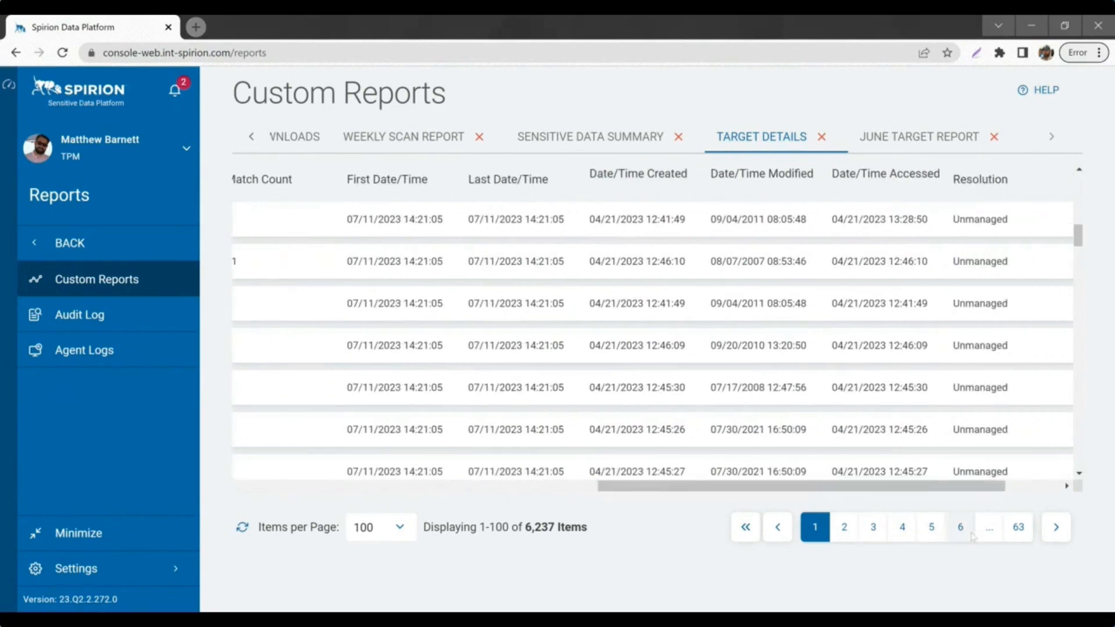
drag(895, 505, 659, 505)
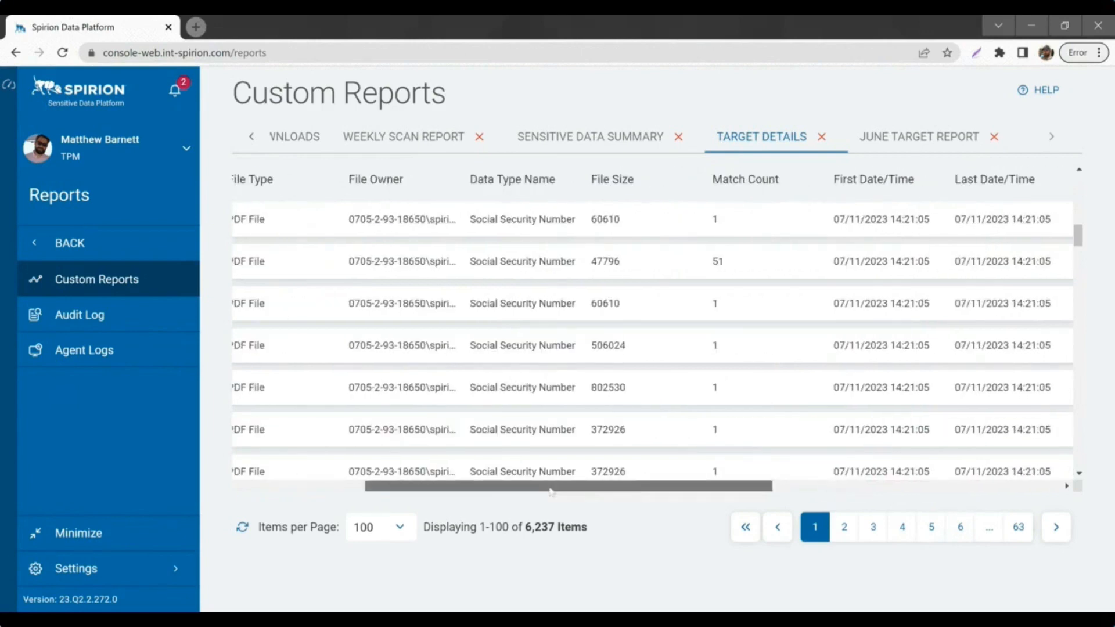
drag(550, 487, 458, 489)
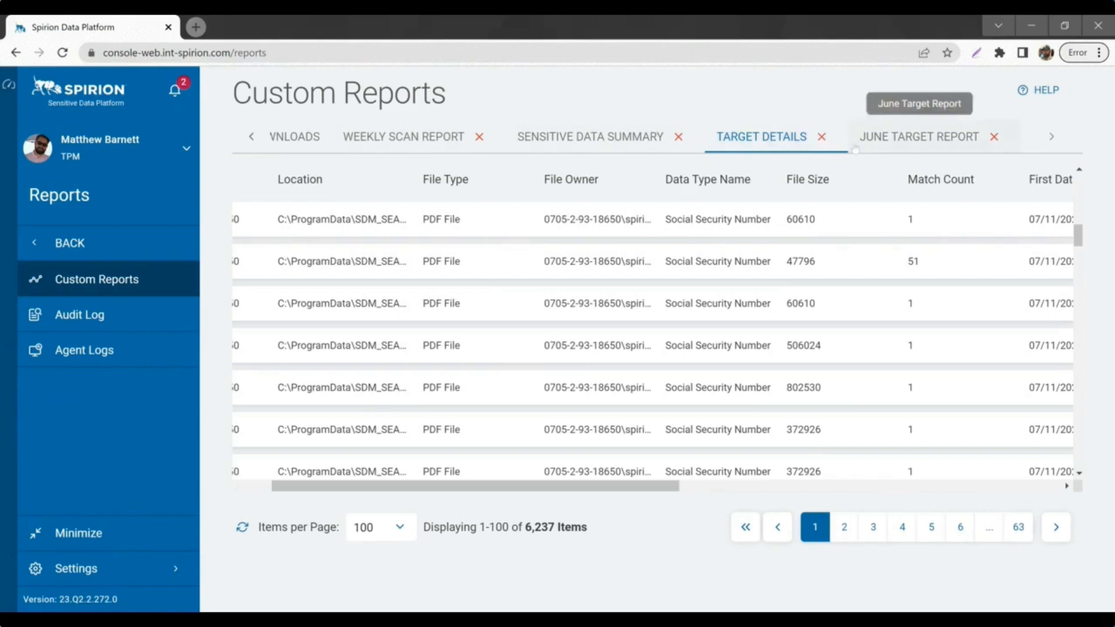
Step: Close the Weekly Scan Report tab and return to the Custom Reports list filtered by 'tar'
click(253, 137)
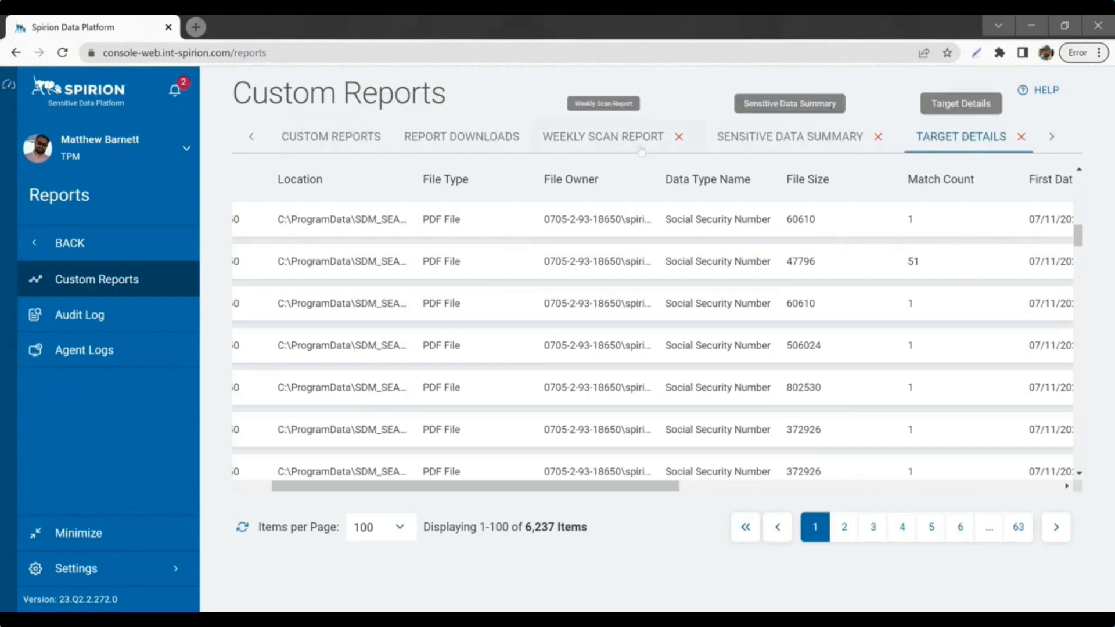
click(678, 138)
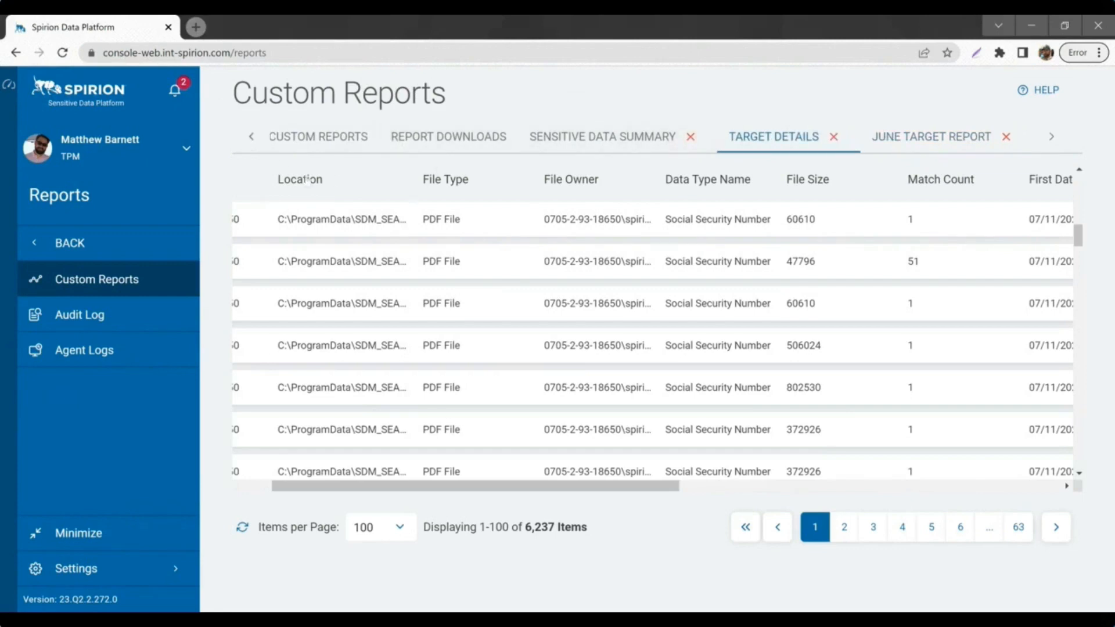
click(304, 145)
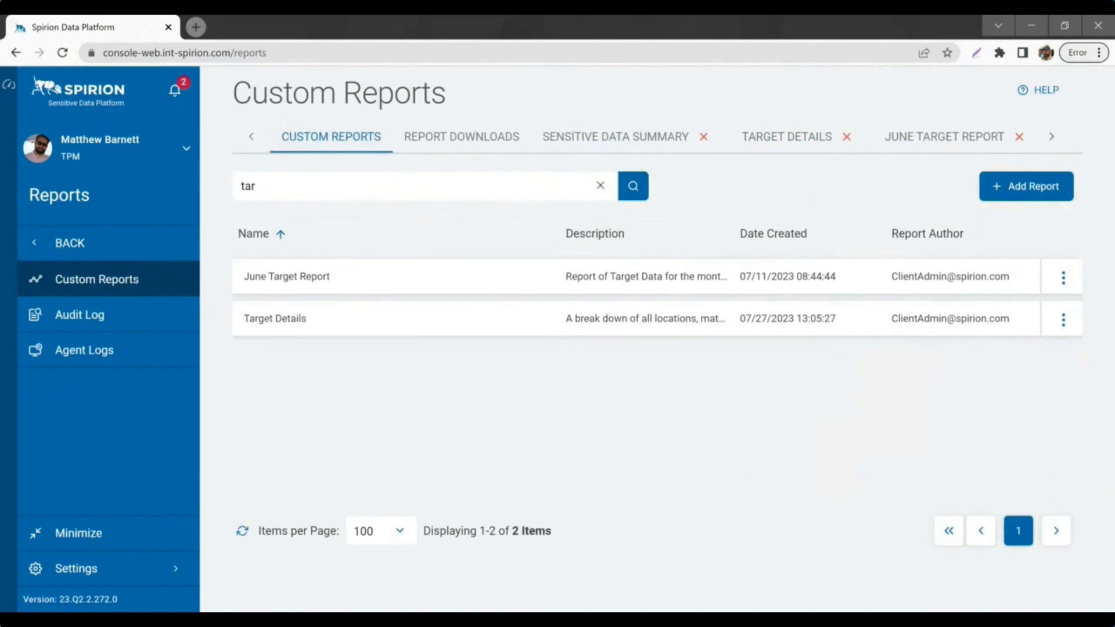
Step: Generate an export of the Target Details report from its row actions menu
click(1063, 320)
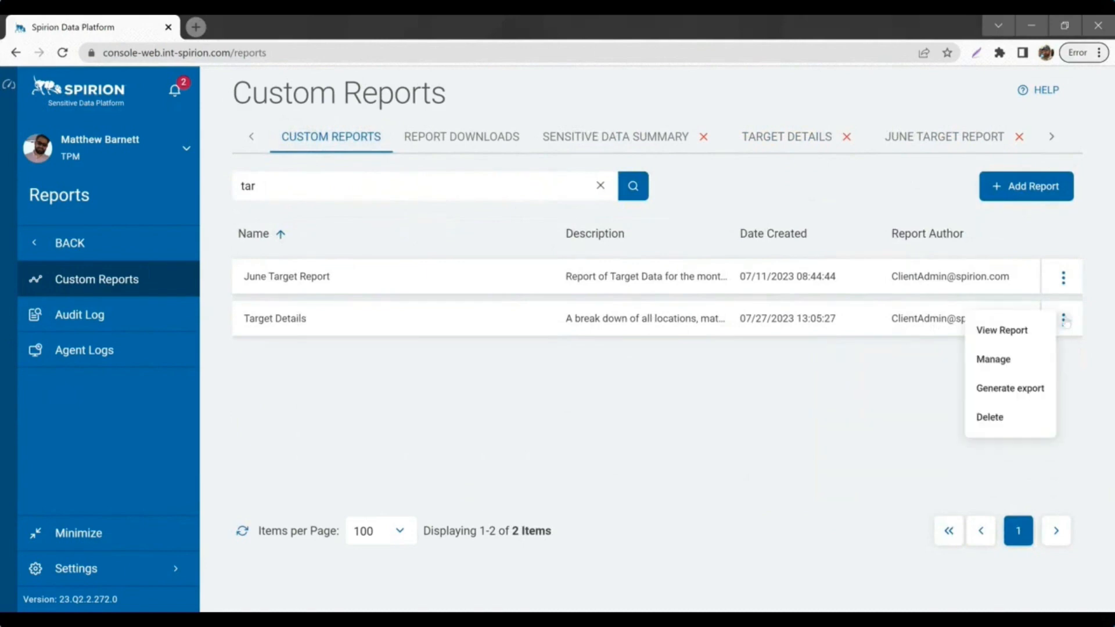
click(1067, 352)
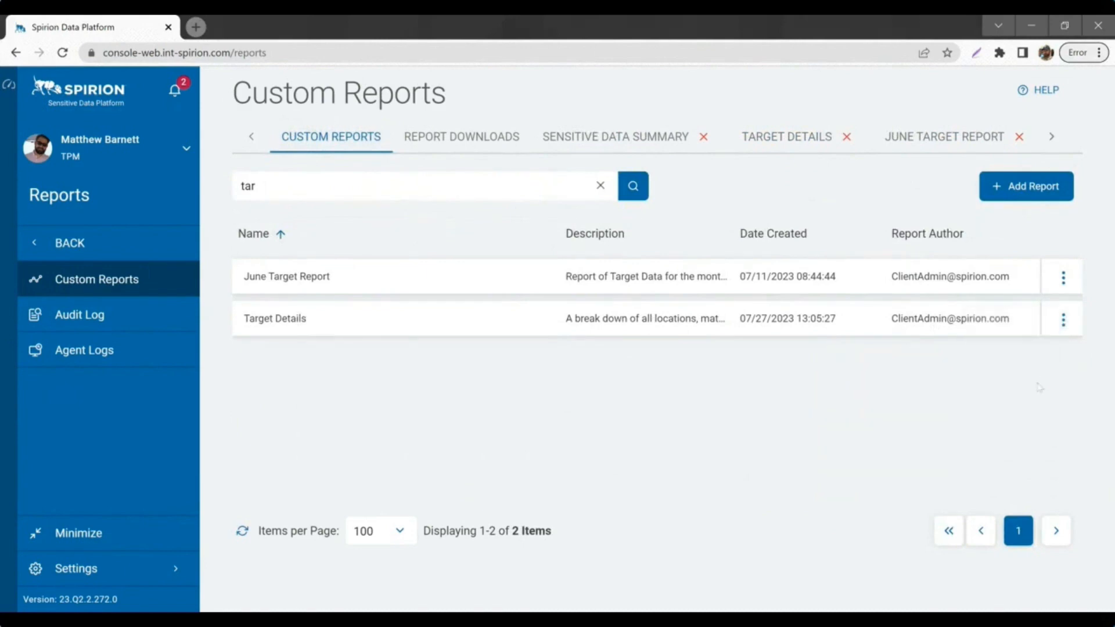
click(1063, 320)
click(1011, 388)
click(442, 140)
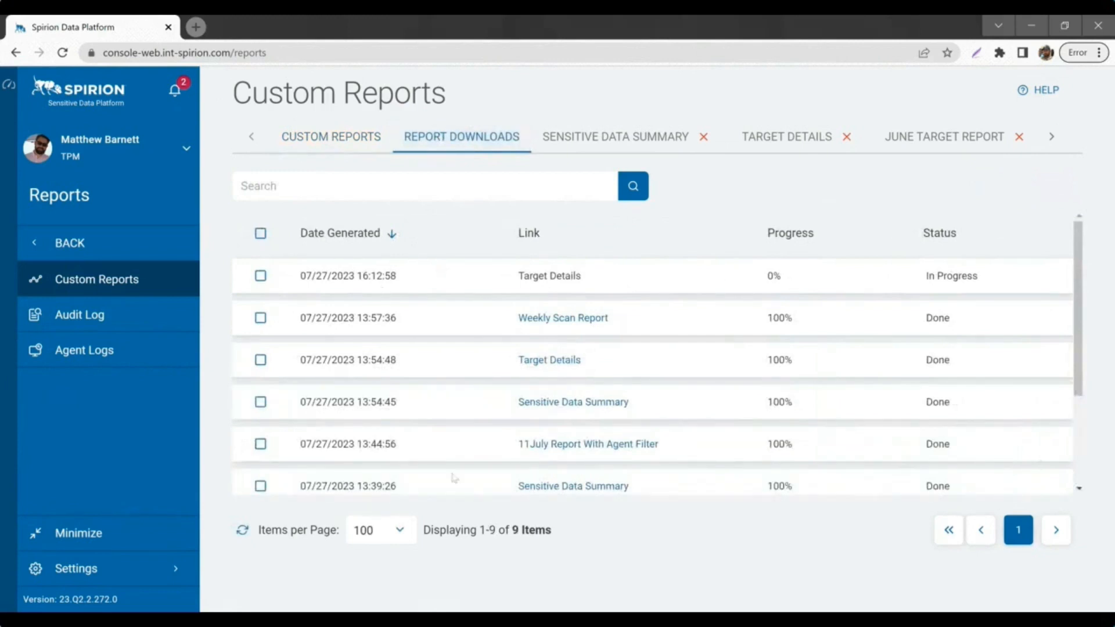
click(242, 530)
click(561, 364)
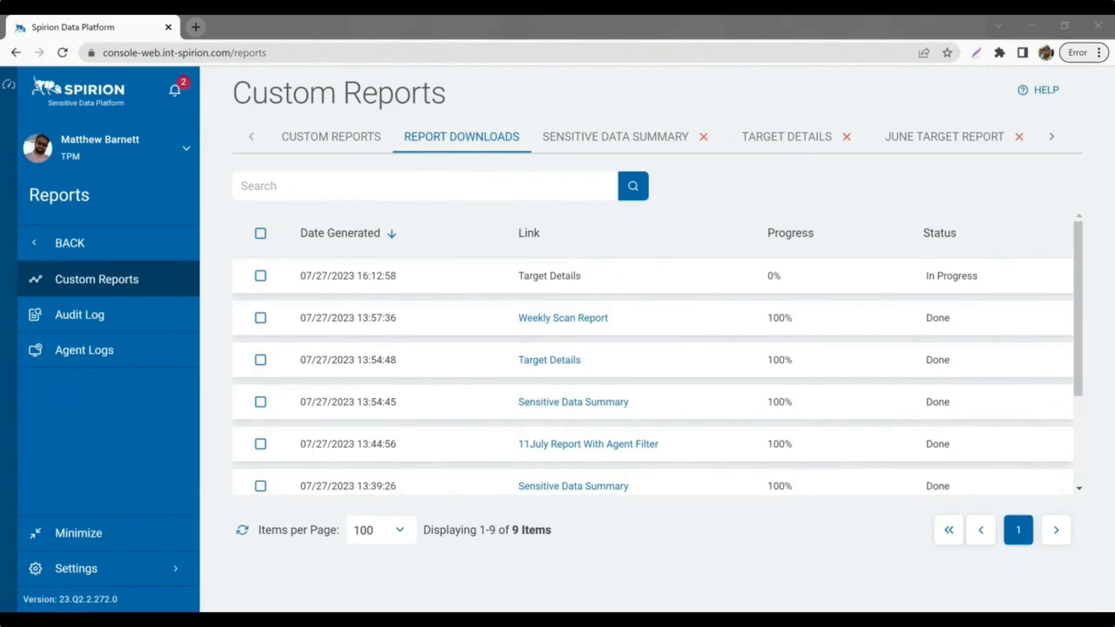
click(401, 362)
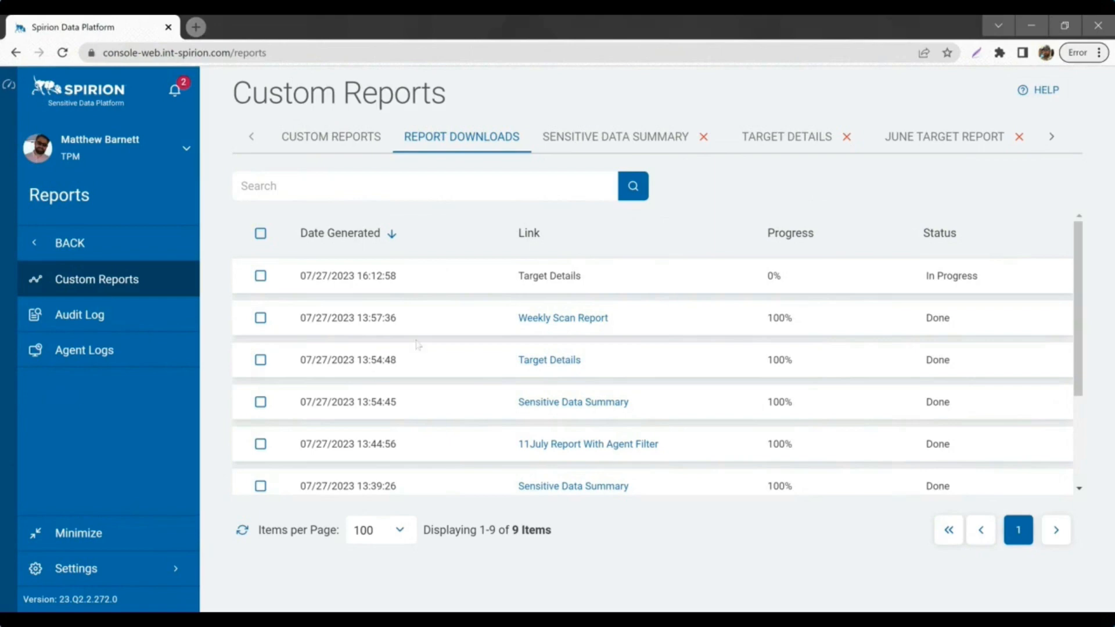
click(337, 137)
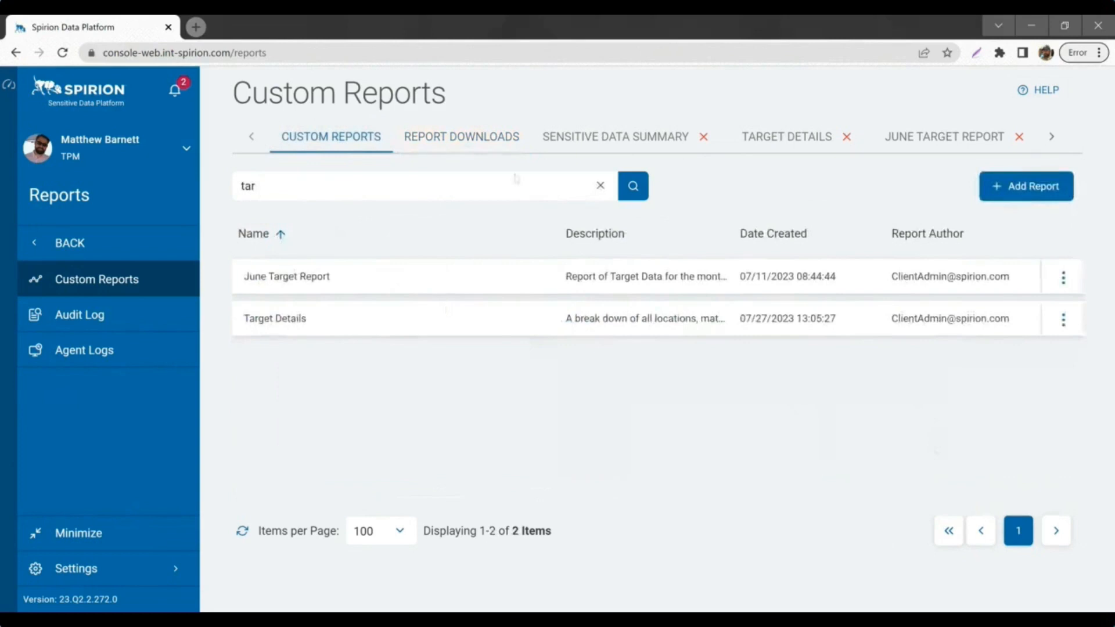
Step: Clear the 'tar' search, check Report Downloads, then list all 24 custom reports
click(600, 185)
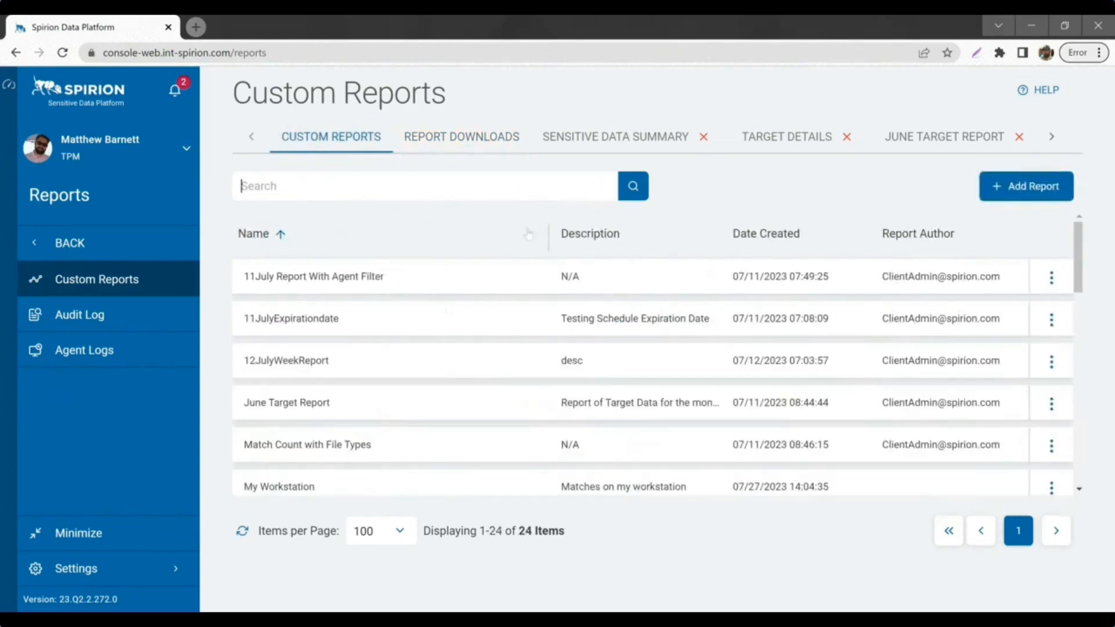
click(455, 146)
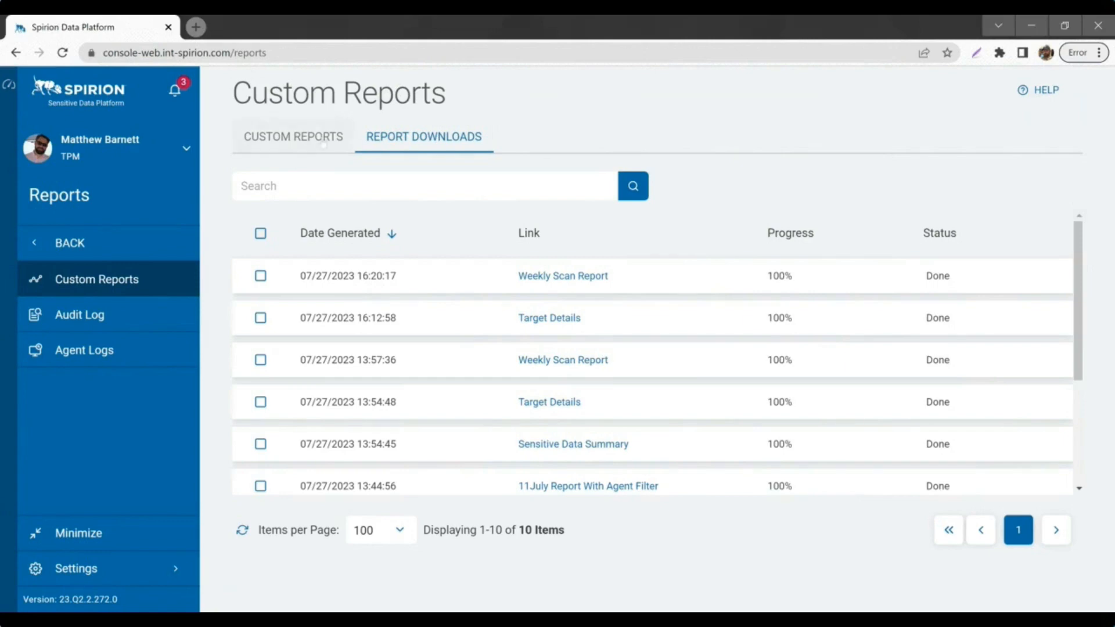
click(294, 137)
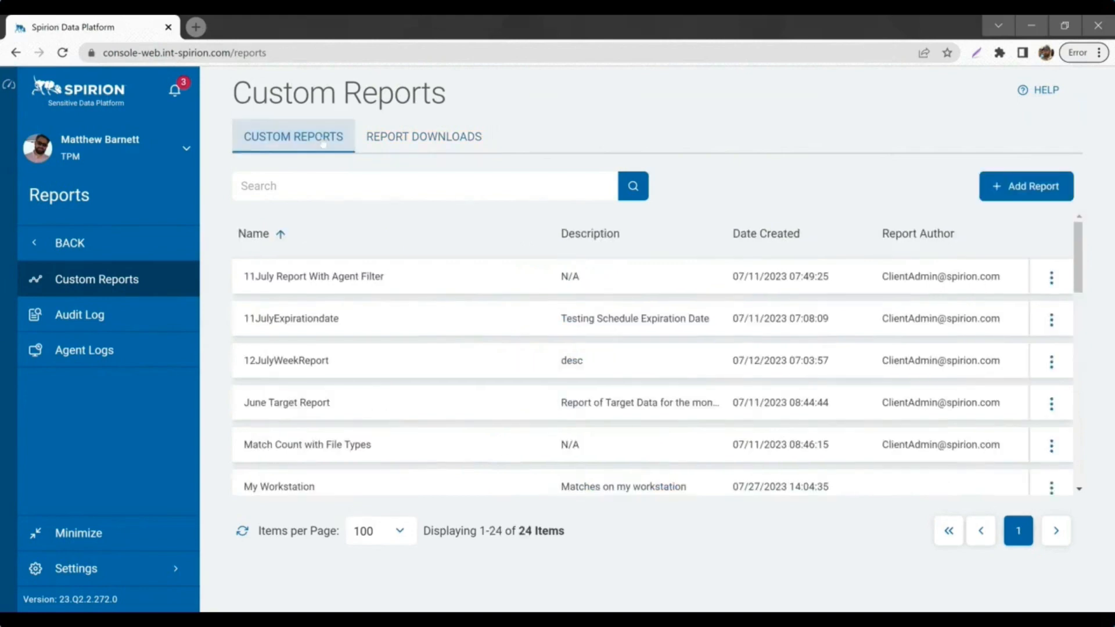
Step: Add a report named for the user's workstation, fixing typos, with description 'sensitive data'
click(1042, 187)
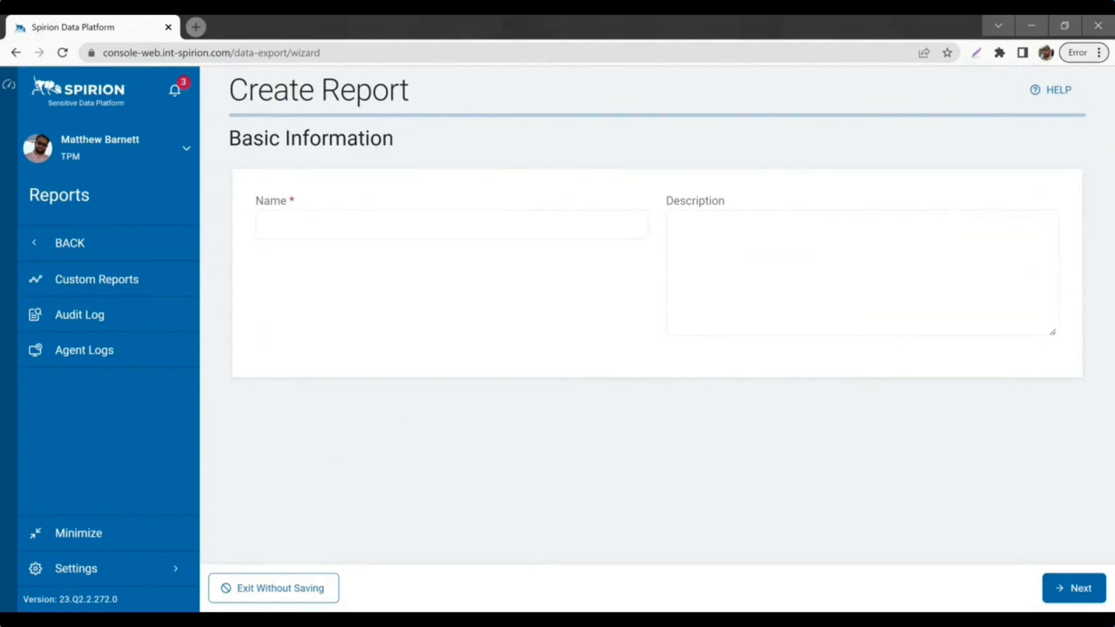
click(452, 225)
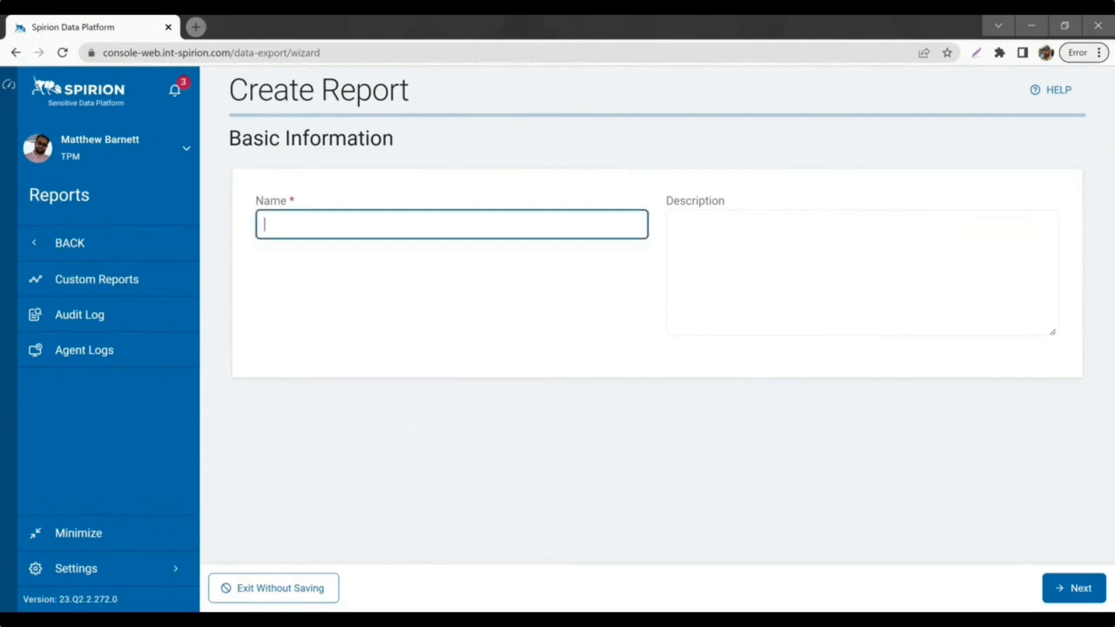
text(MAtt's Work)
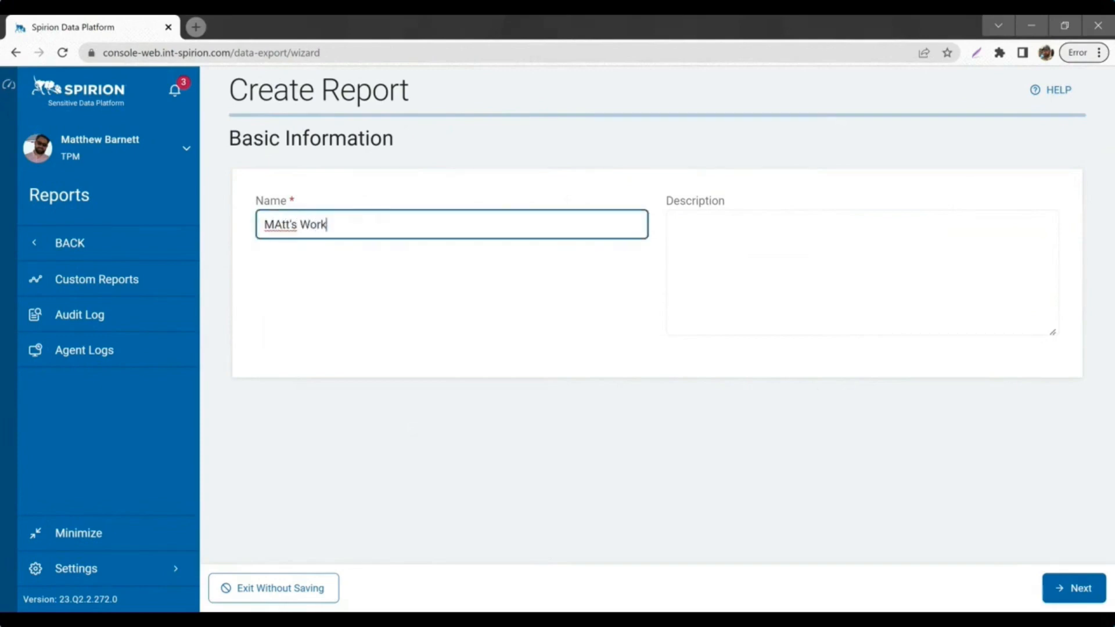
text(staiton)
click(282, 225)
key(BackSpace)
text(a)
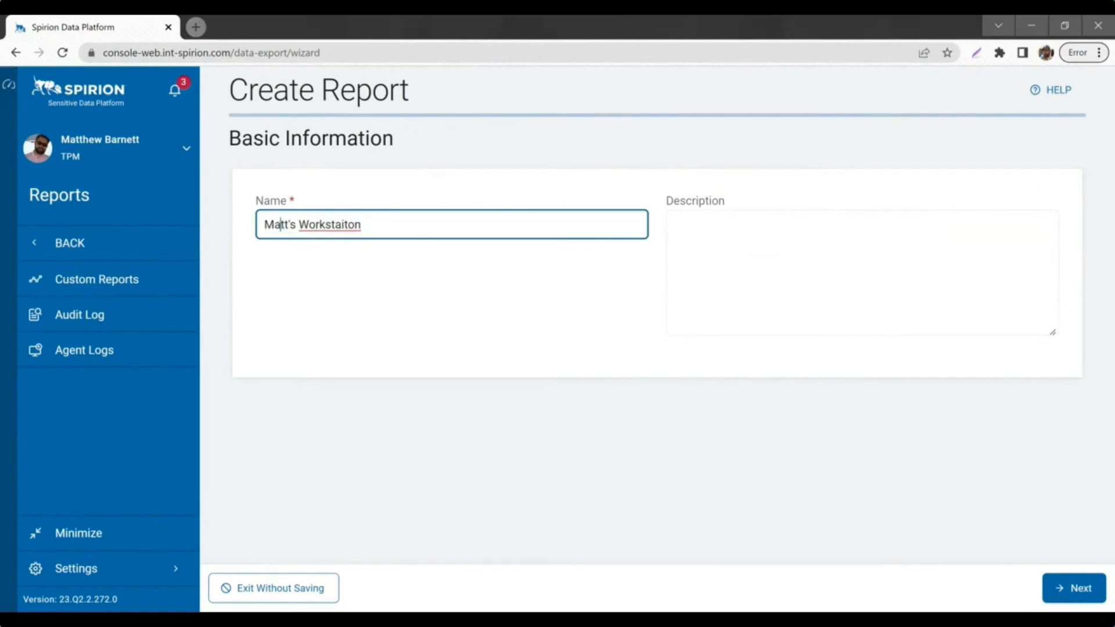
click(372, 236)
click(675, 225)
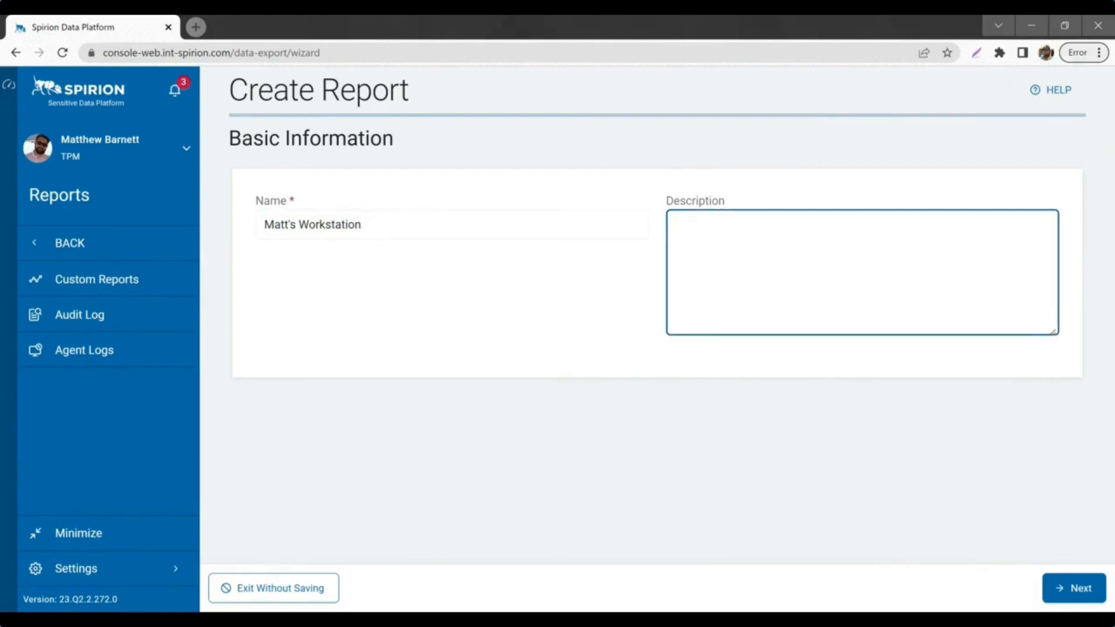
text(sensitive data)
Step: In Columns Setup, add Target Name from Endpoints and Location from Locations
click(1070, 588)
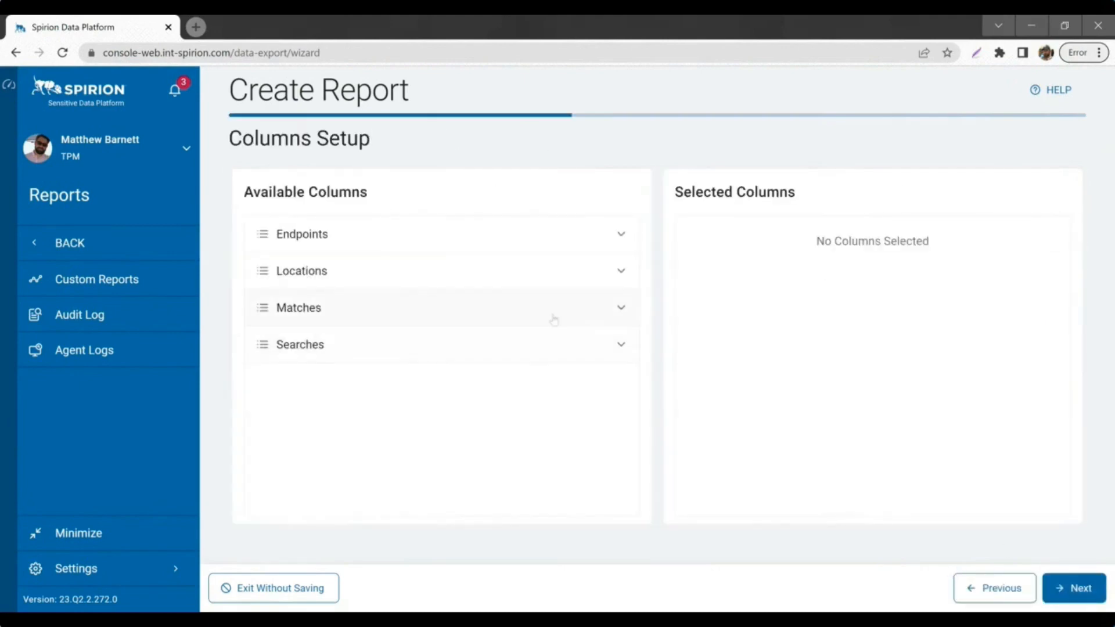
click(468, 233)
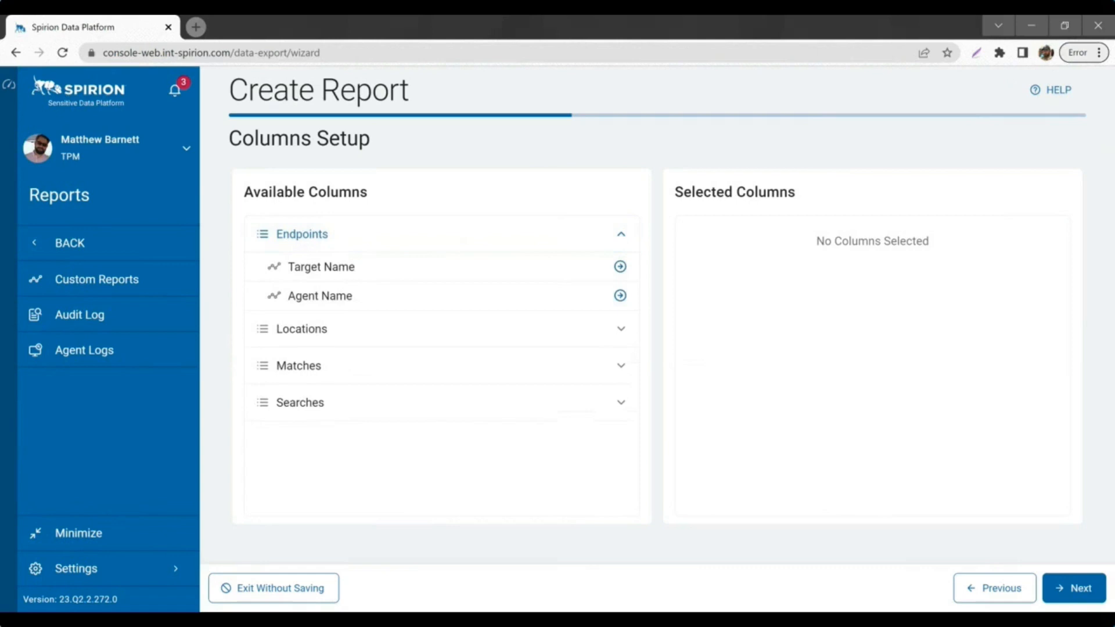
click(620, 266)
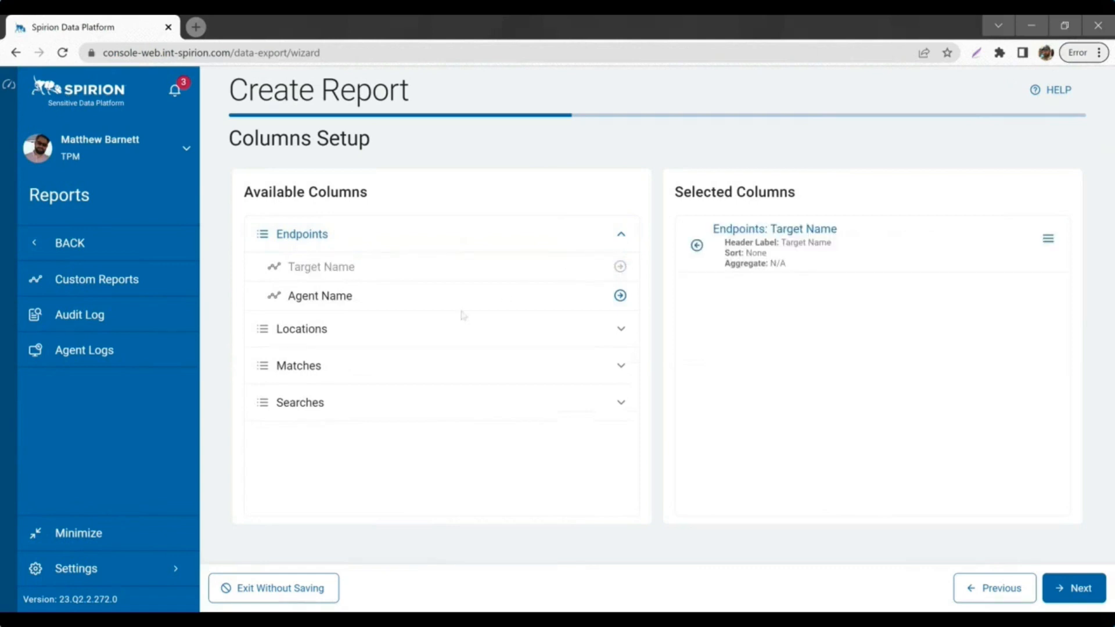
click(471, 329)
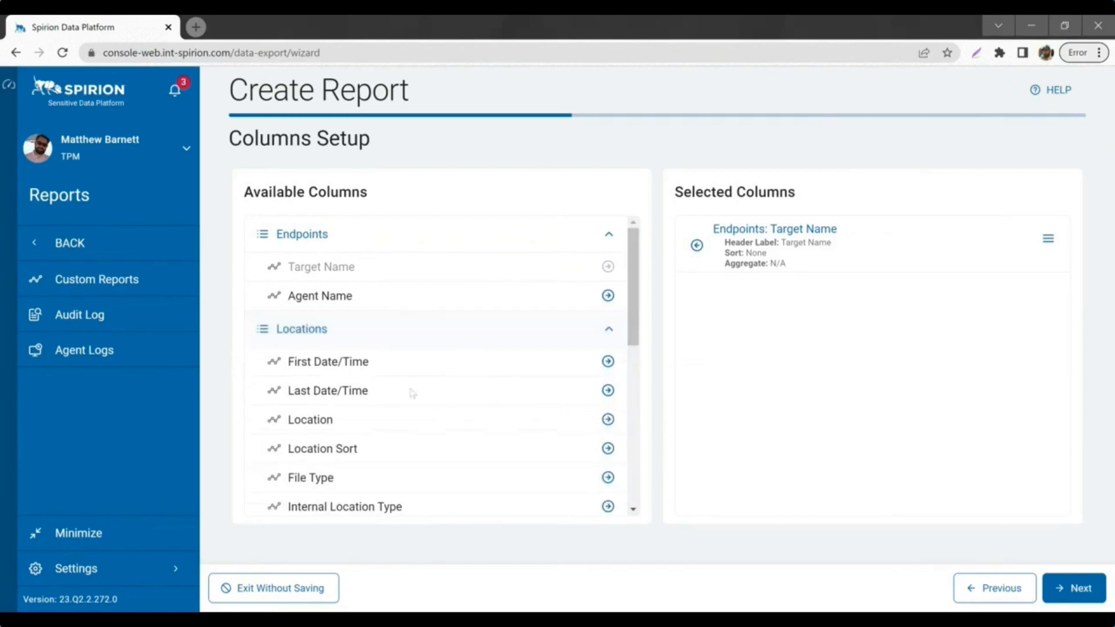
scroll(447, 394, down, 1)
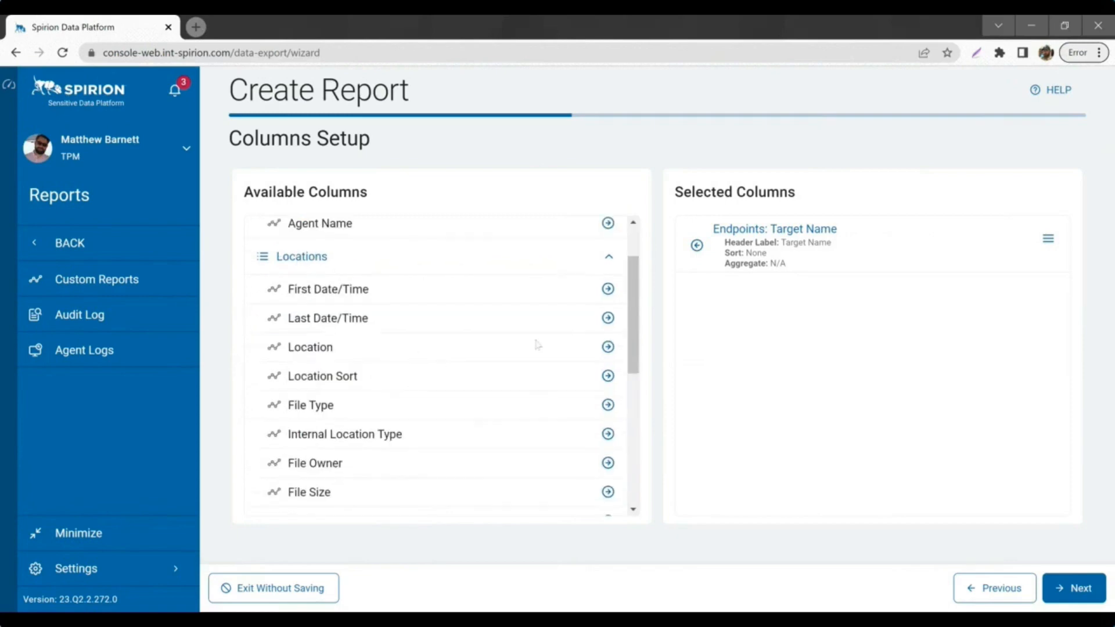
click(608, 347)
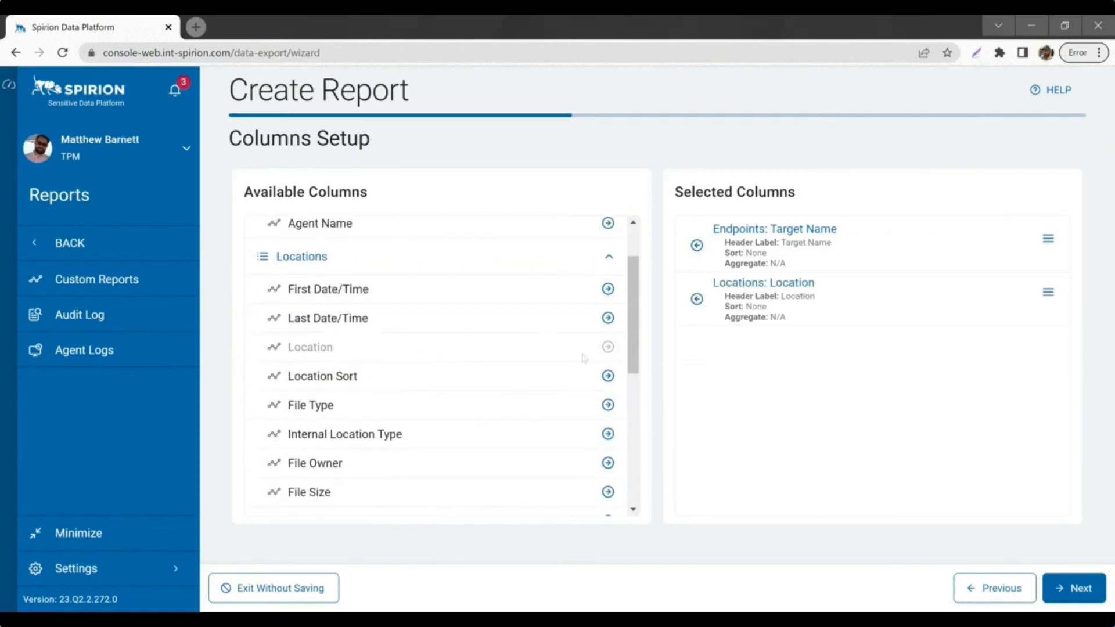
Step: Add Data Type Name and Match Count from the Matches group, dropping Data Type
scroll(470, 358, down, 4)
scroll(458, 395, down, 1)
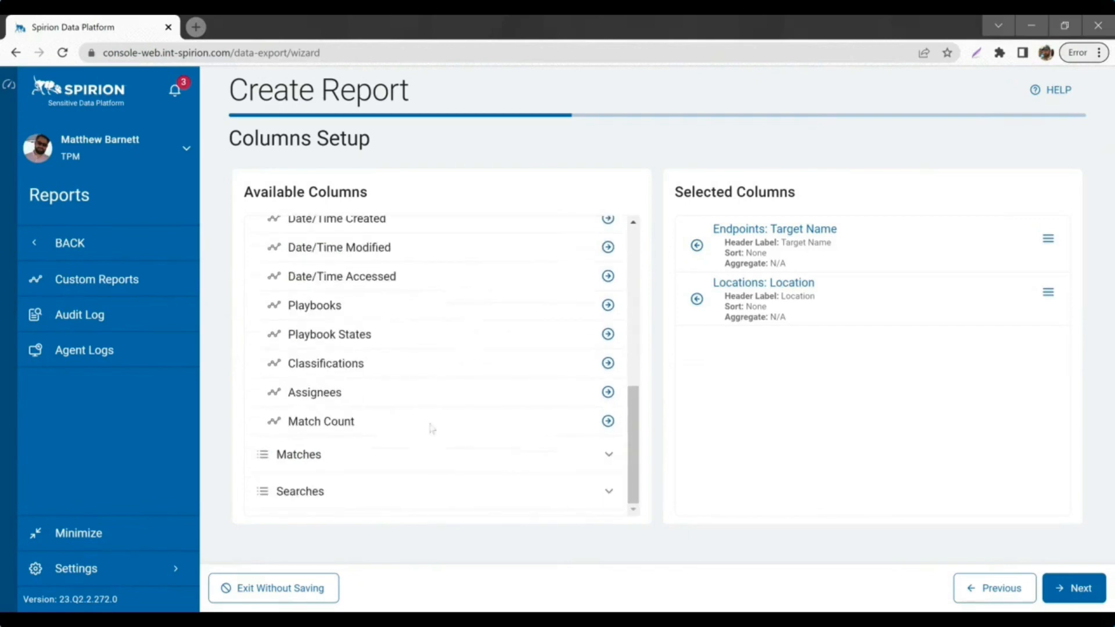
click(431, 457)
scroll(452, 296, down, 4)
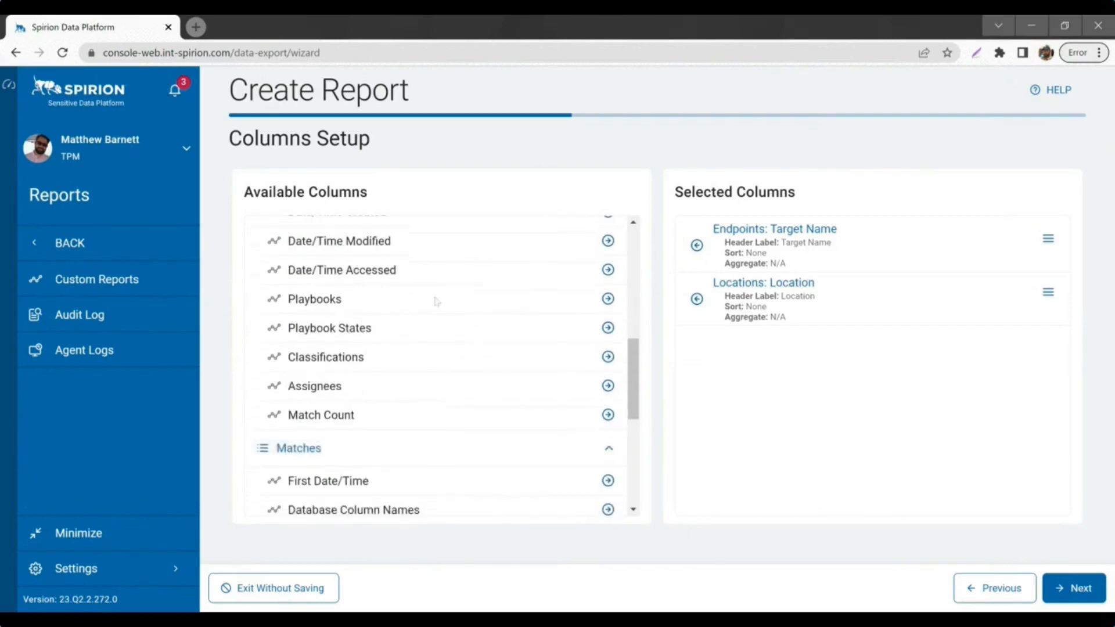
scroll(430, 315, down, 1)
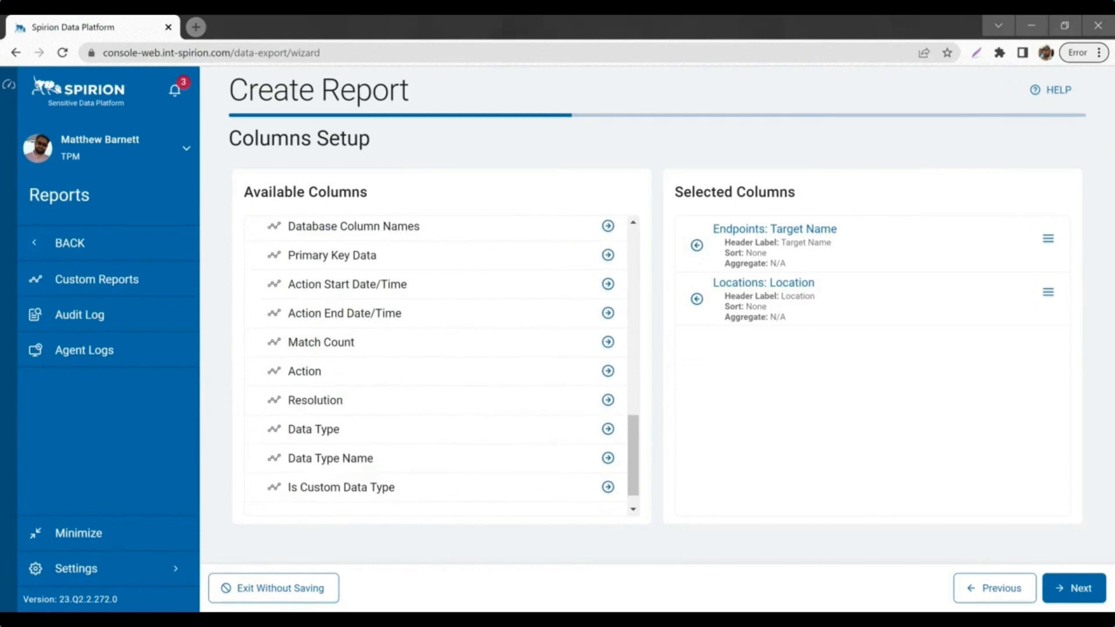
scroll(356, 379, down, 1)
click(608, 400)
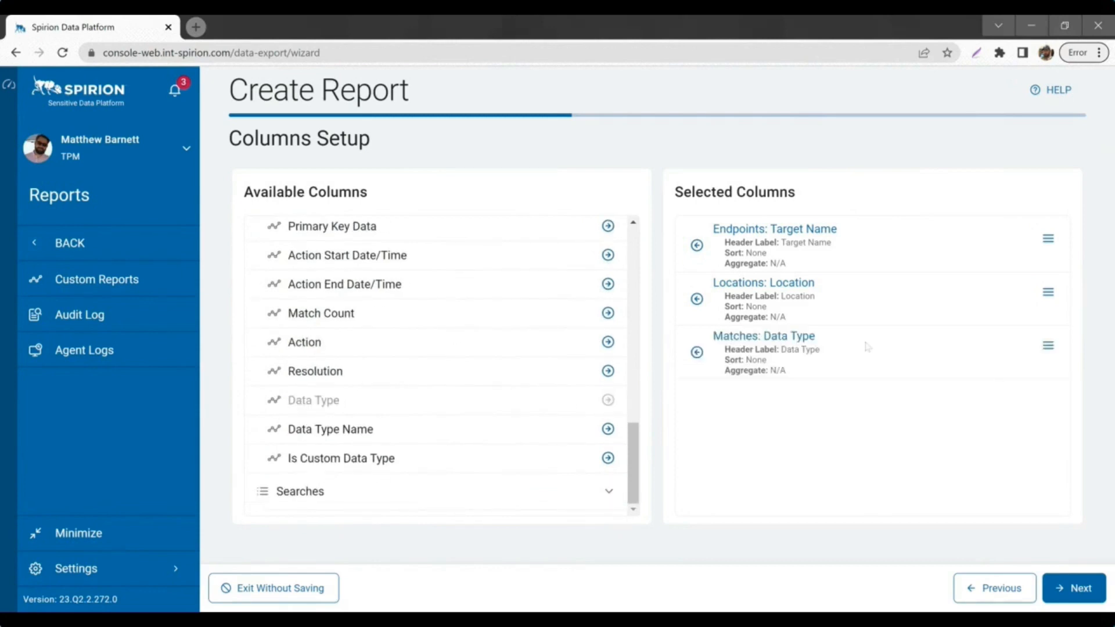
click(697, 353)
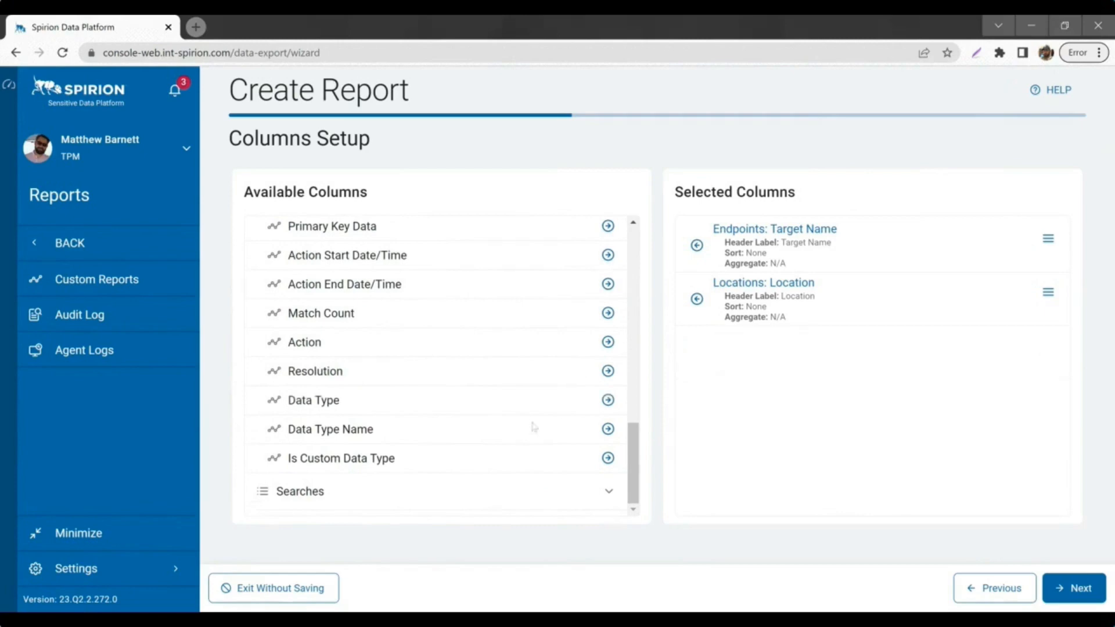
click(608, 429)
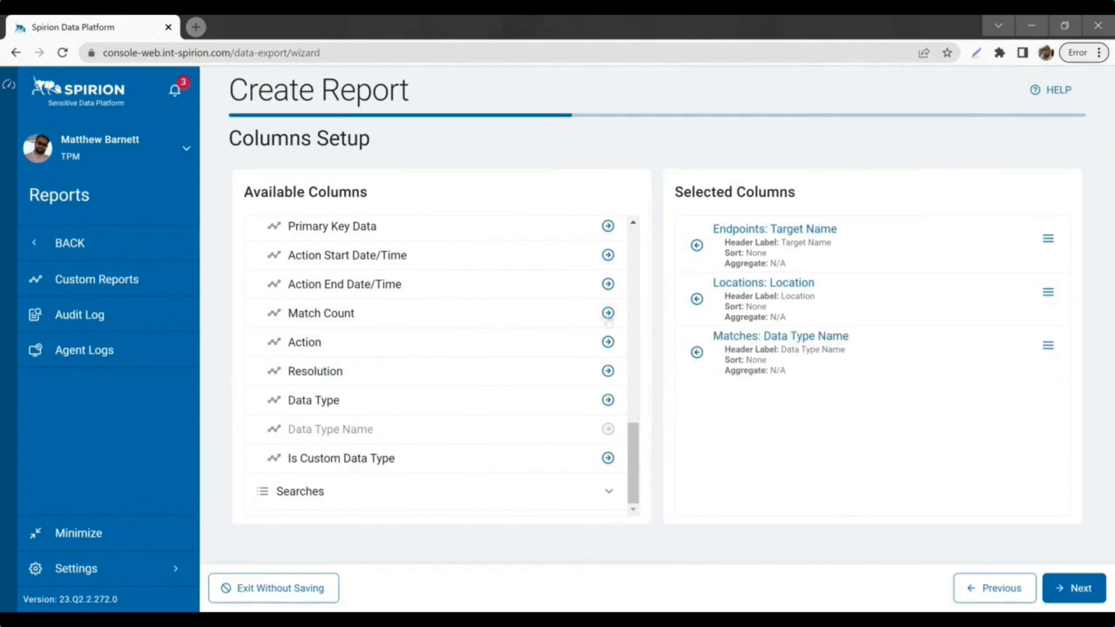
click(608, 317)
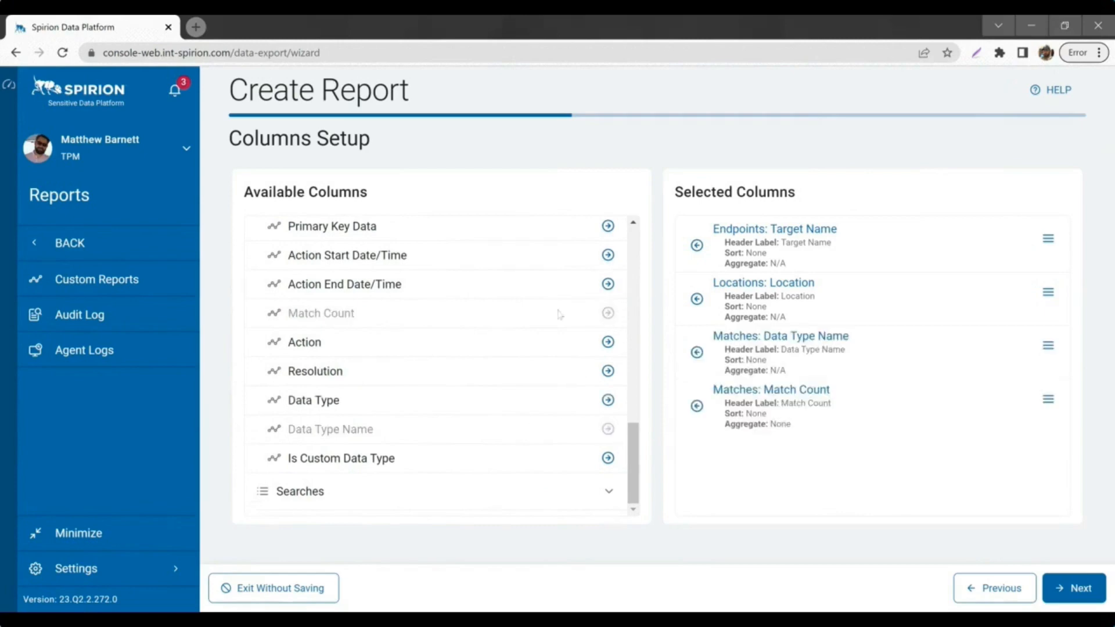
Step: Reorder Match Count with Move Up/Move Down so it ends after Data Type Name
click(1049, 401)
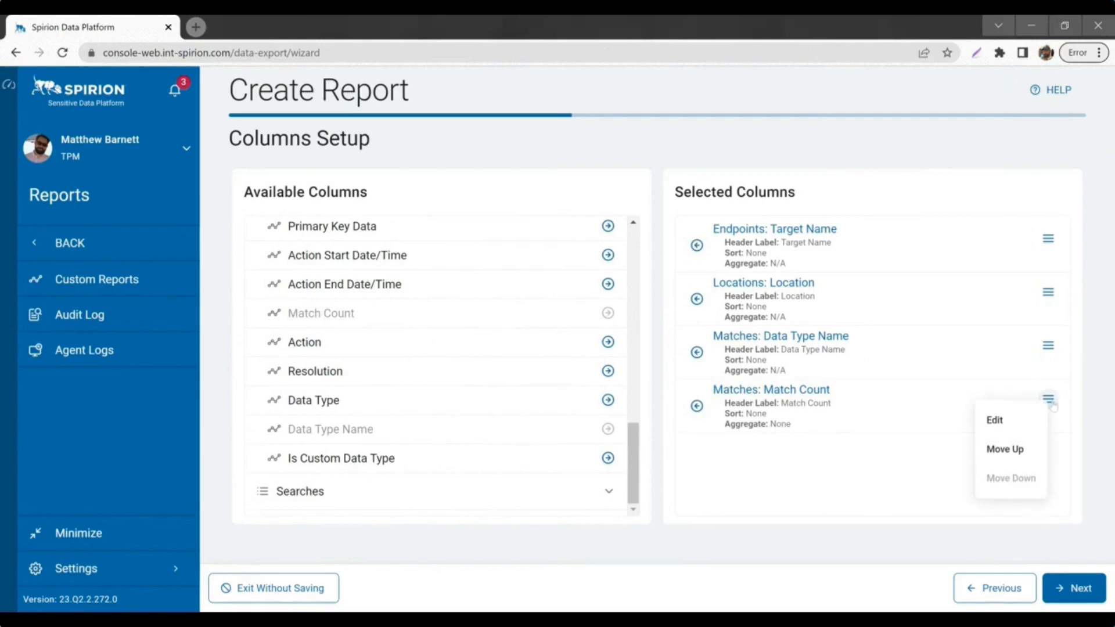
click(1021, 452)
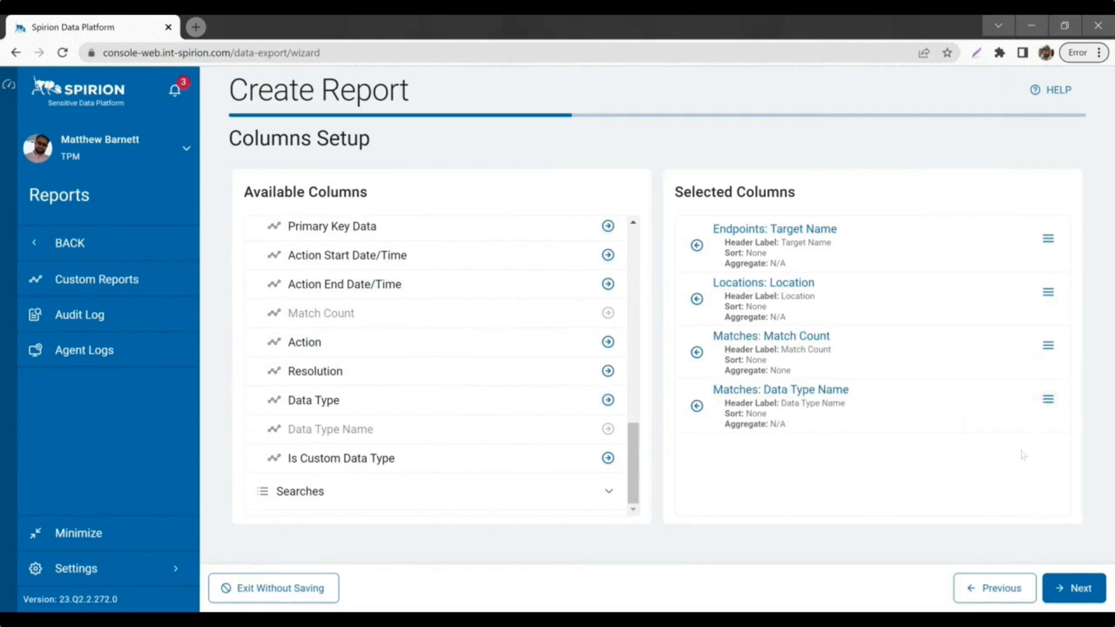
click(1048, 346)
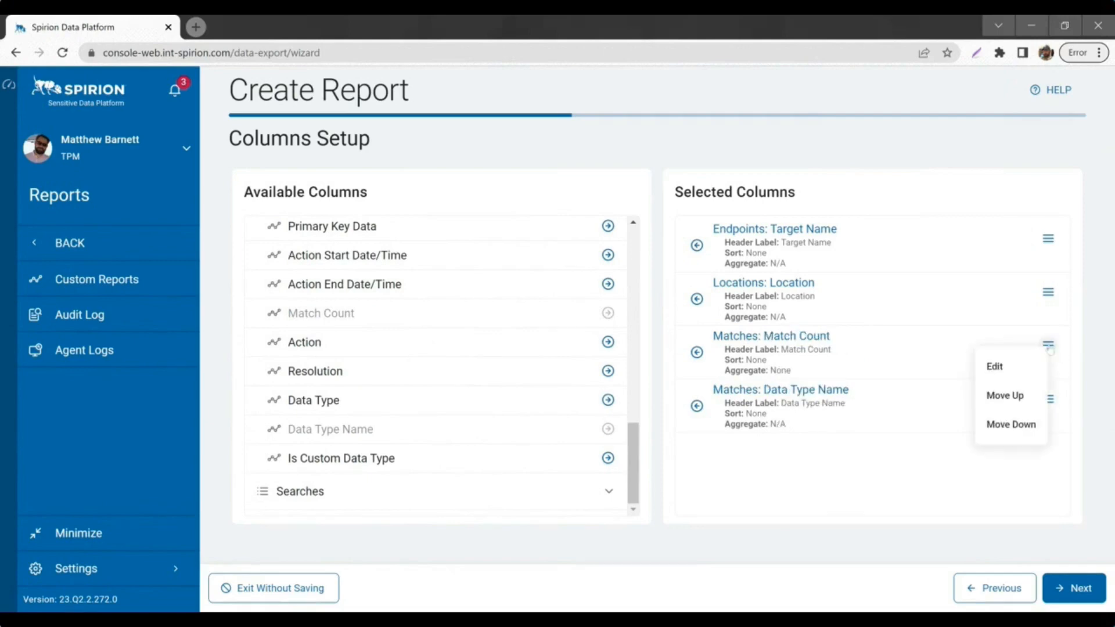
click(999, 428)
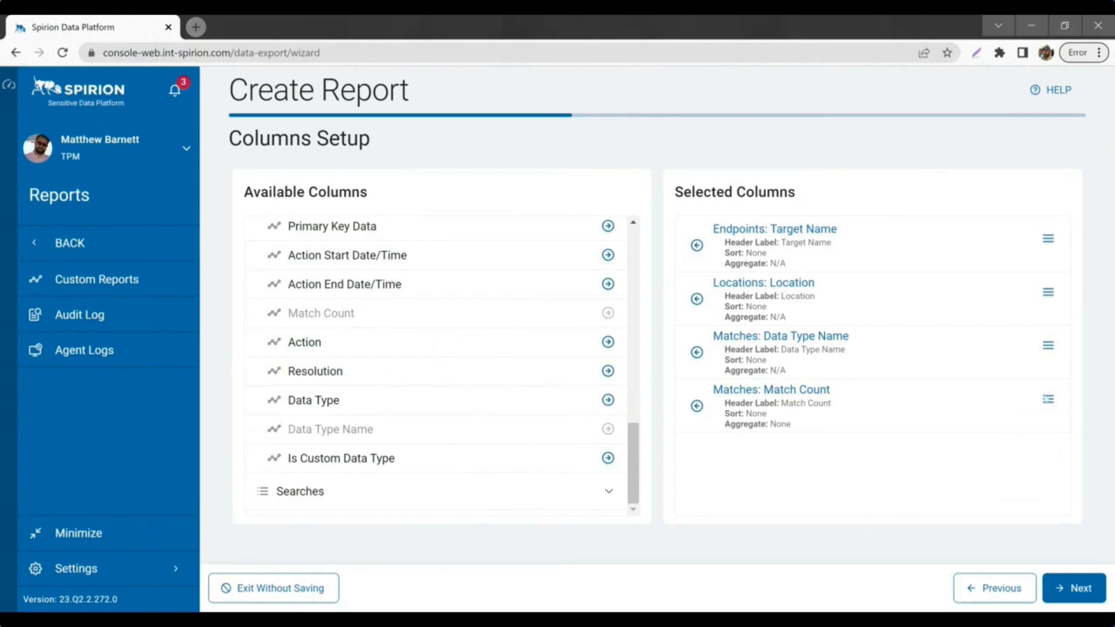
click(1048, 399)
Step: Edit Match Count to use the Sum aggregate, save, and advance to Filters
click(1007, 422)
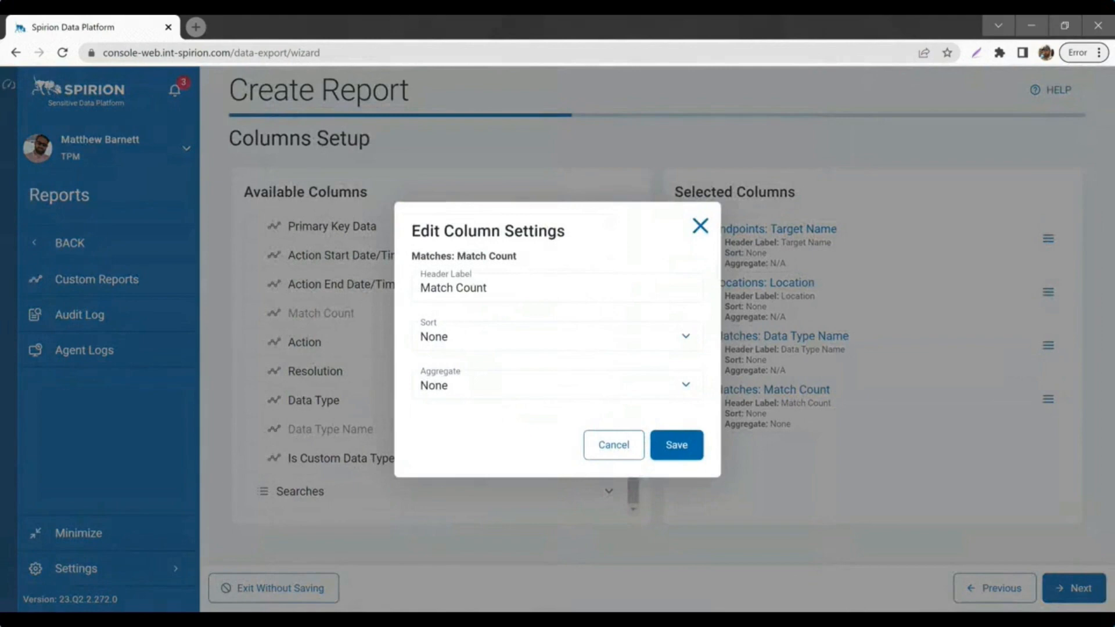
click(468, 396)
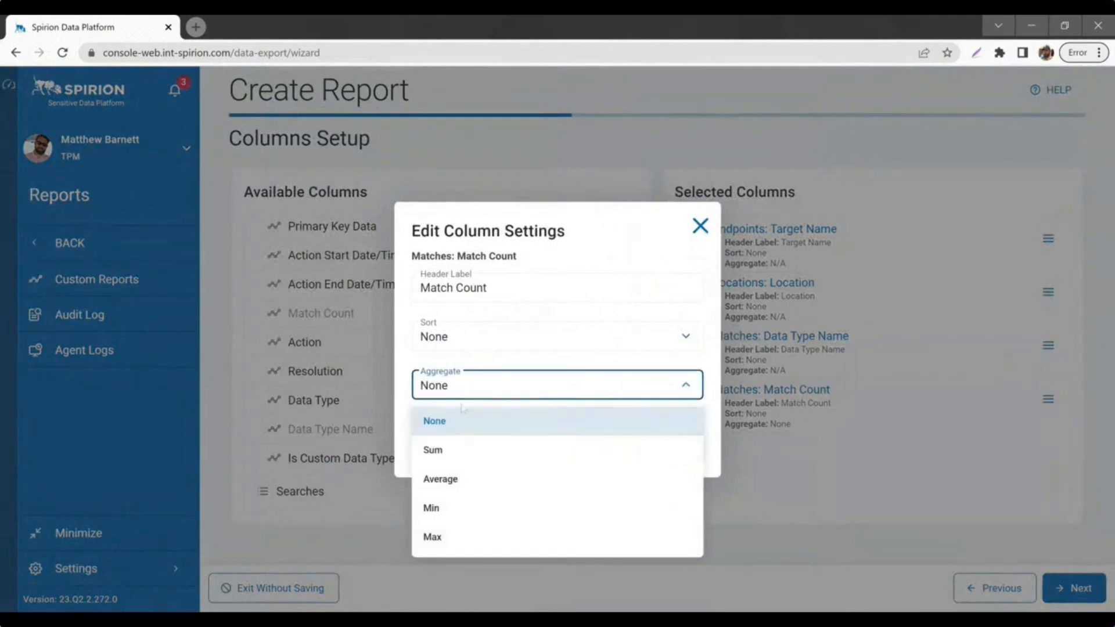
click(457, 453)
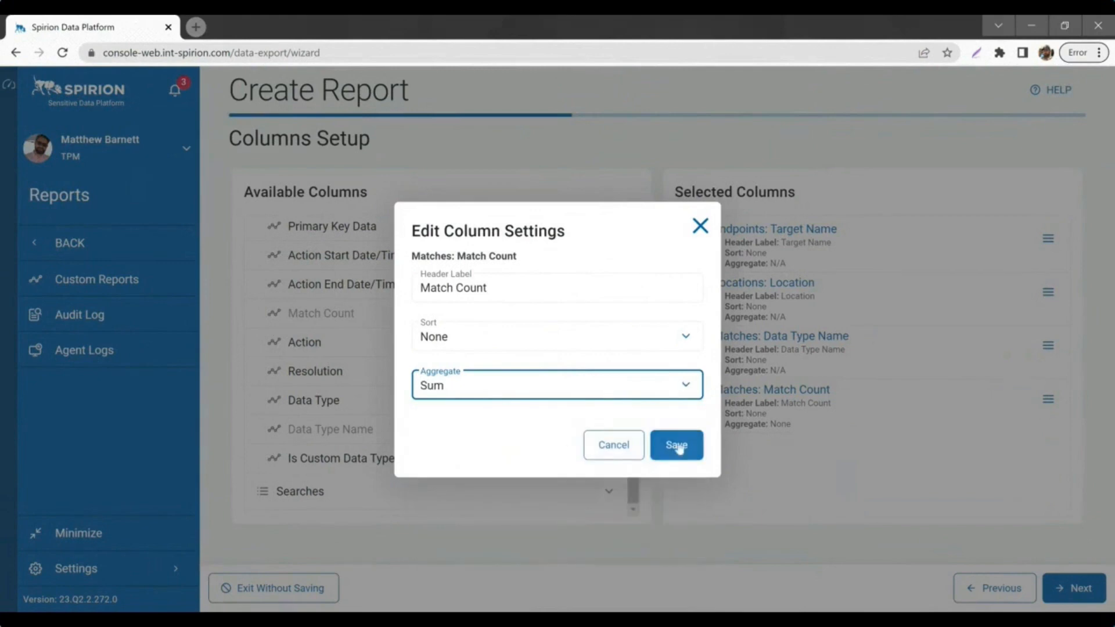
click(675, 447)
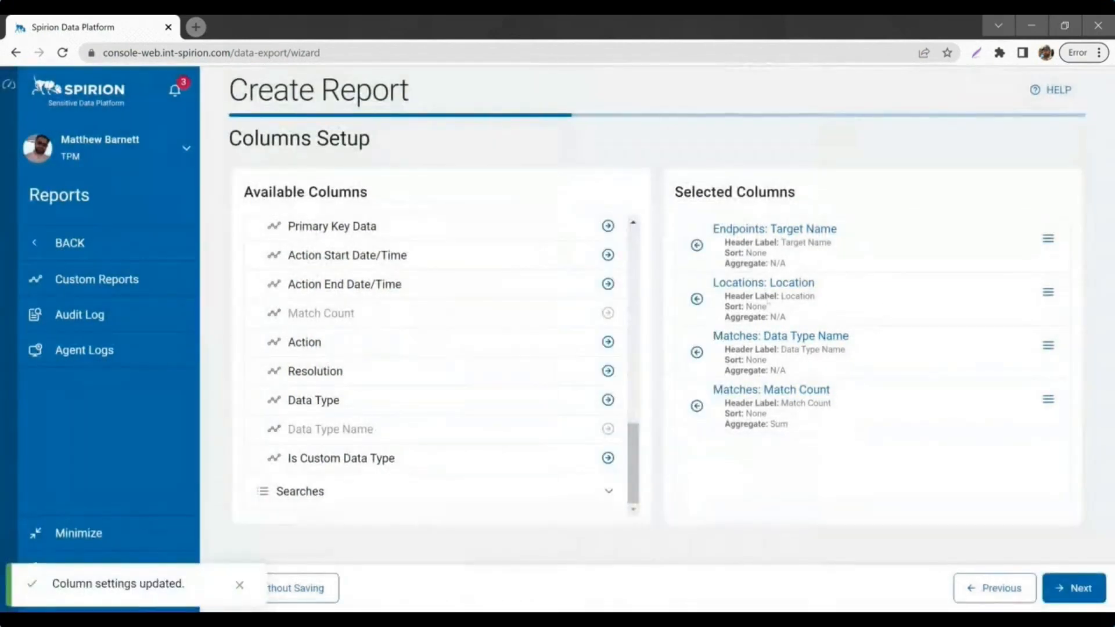
click(1089, 594)
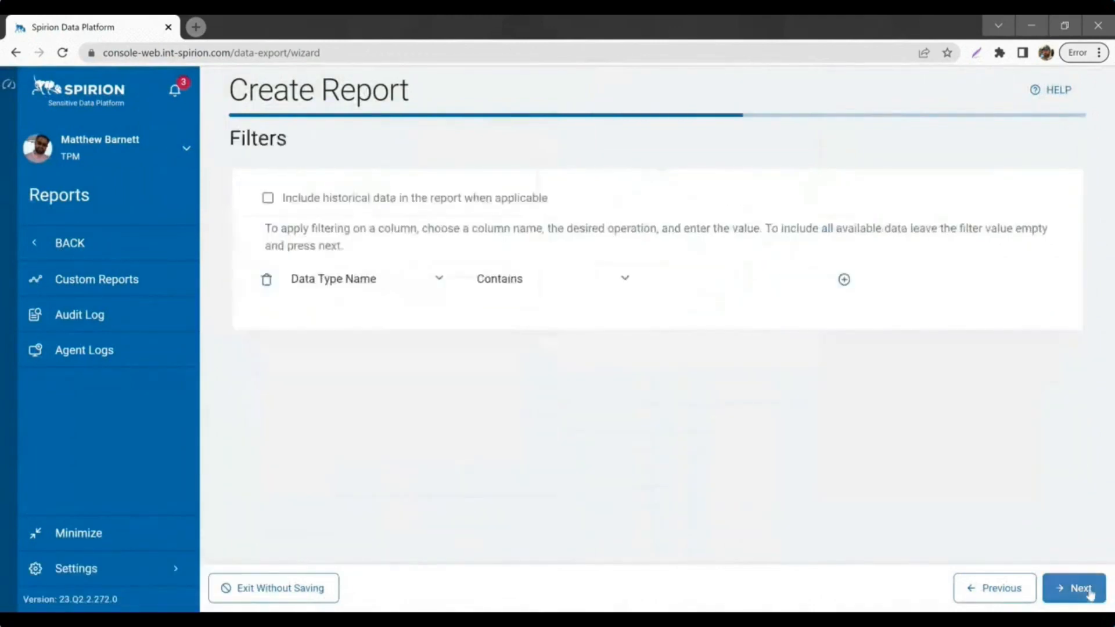
Step: Add filter Target Name Equals AmyApp_Sharepoint, pasting the value, and continue to Export Schedule
click(412, 282)
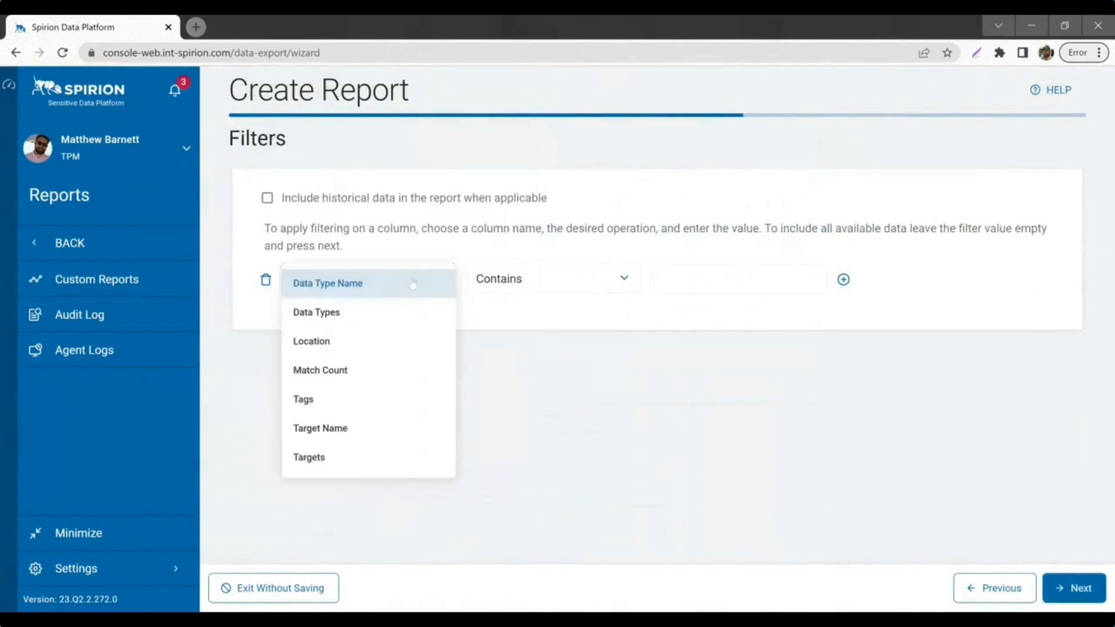
click(345, 440)
click(532, 281)
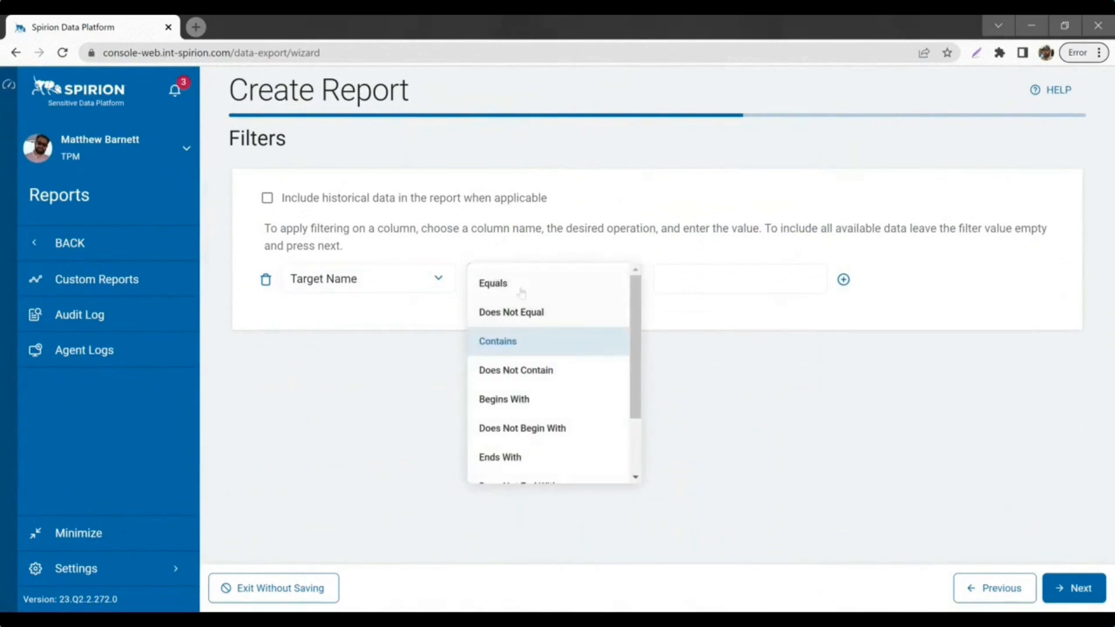
click(522, 292)
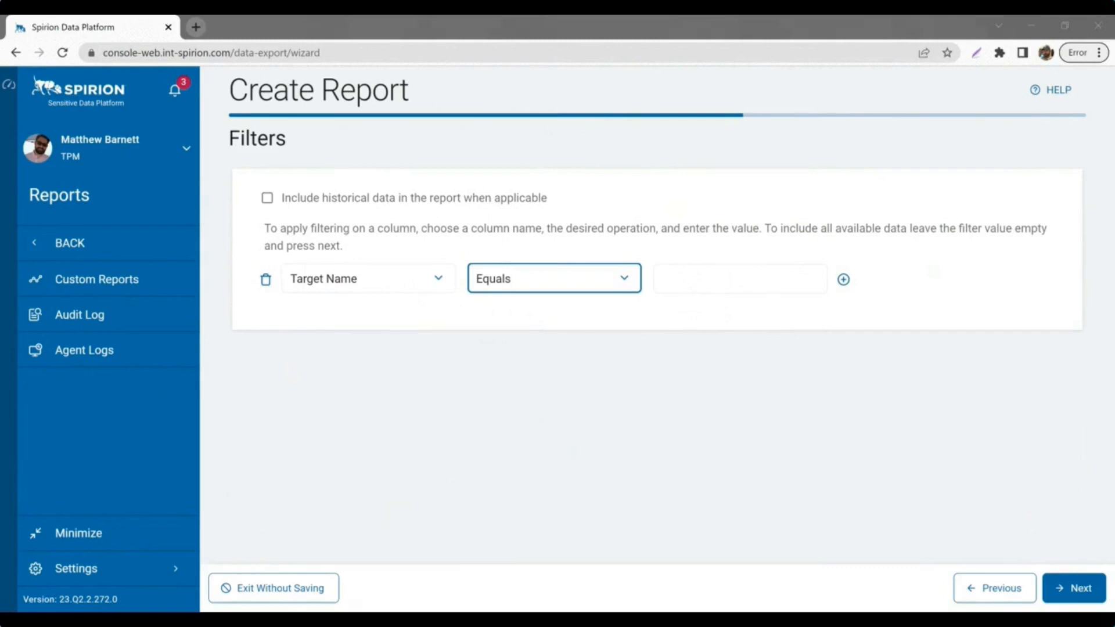
click(749, 278)
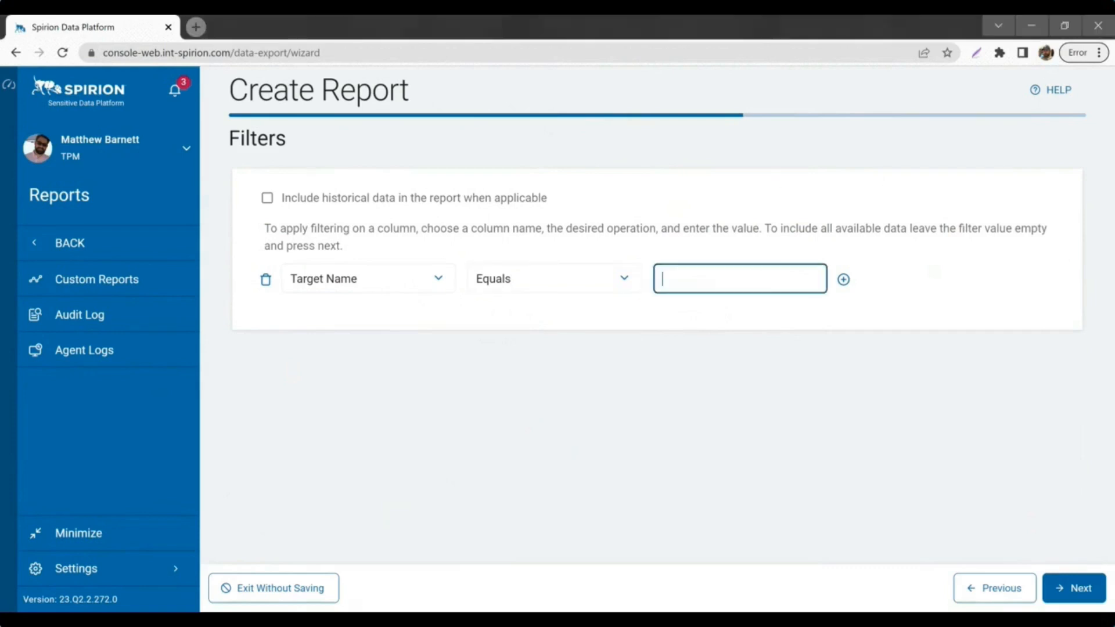
text(AmyApp_Sharepoint)
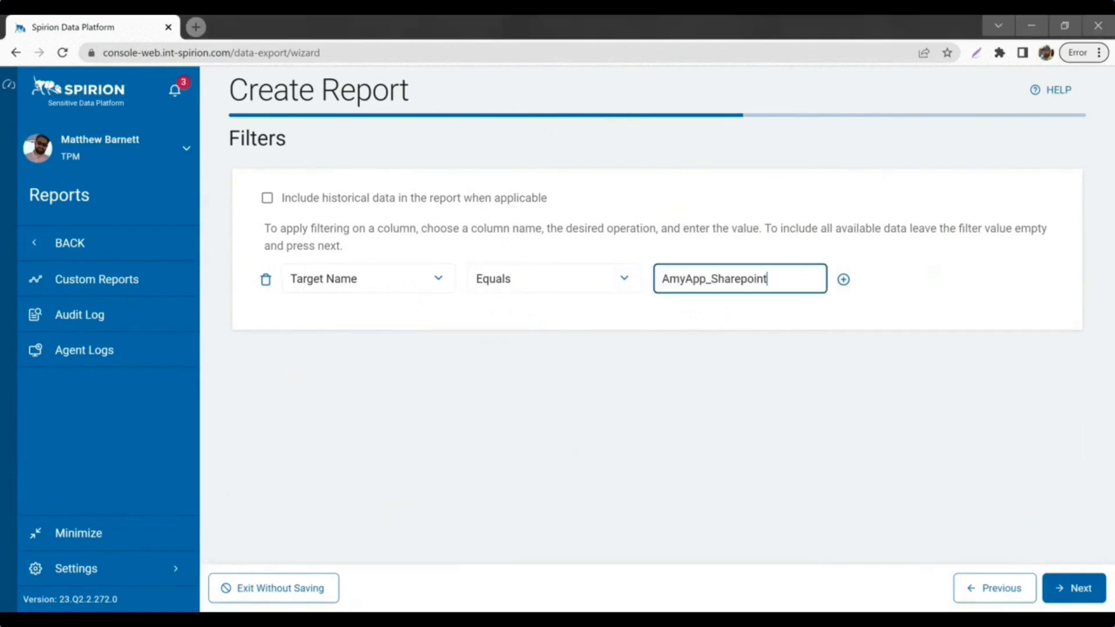
click(1061, 591)
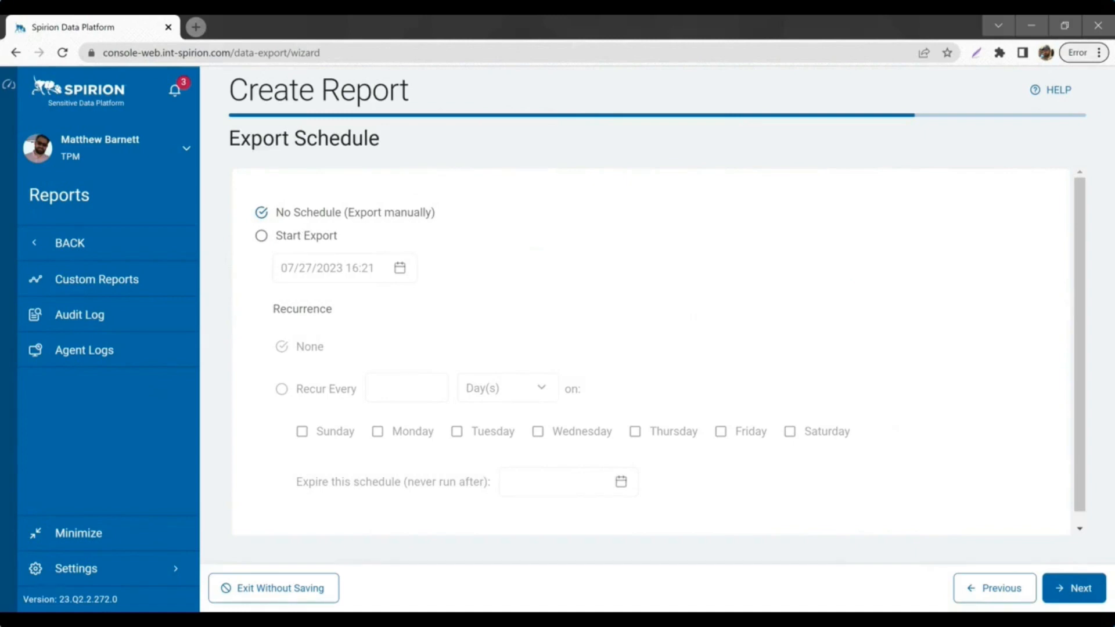
Step: Schedule the export to start on 07/27/2023 at 18:21 (6:21 PM)
click(261, 235)
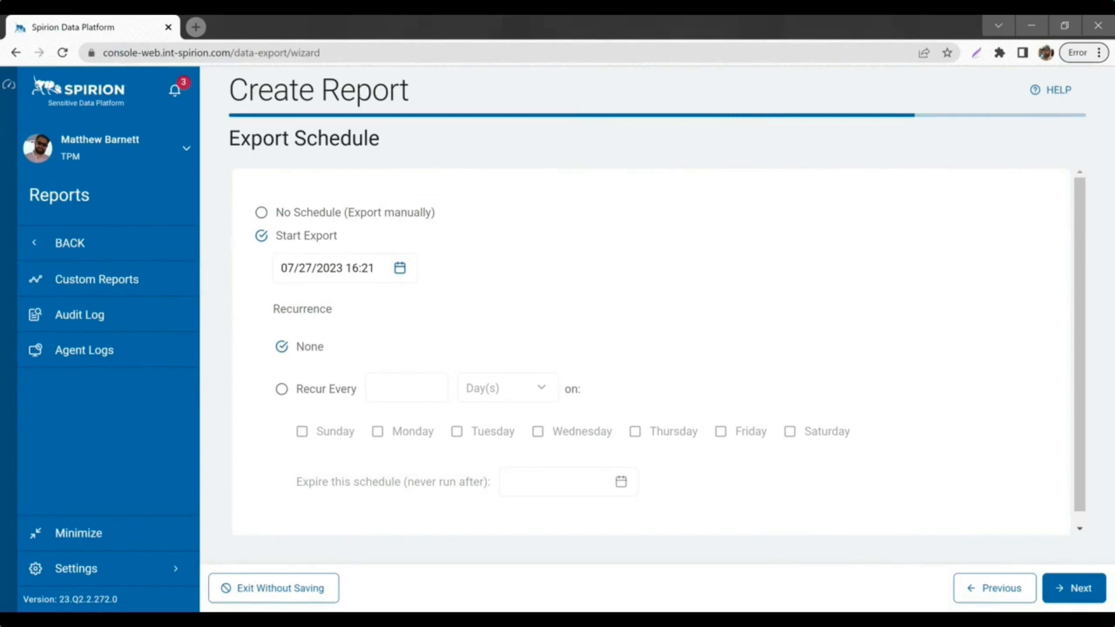
click(399, 268)
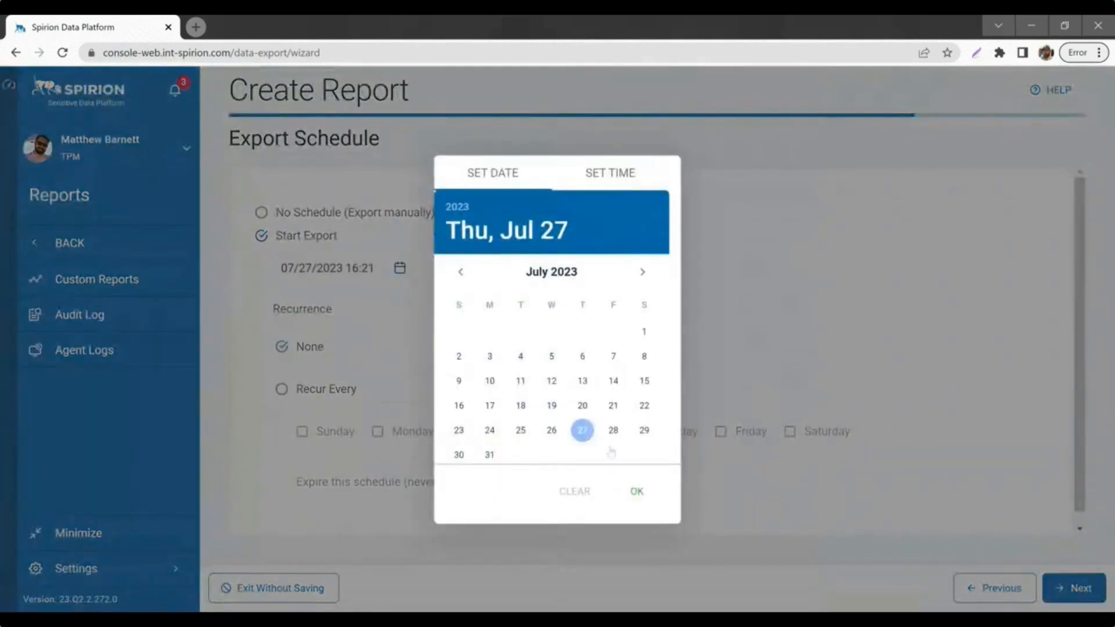
click(614, 186)
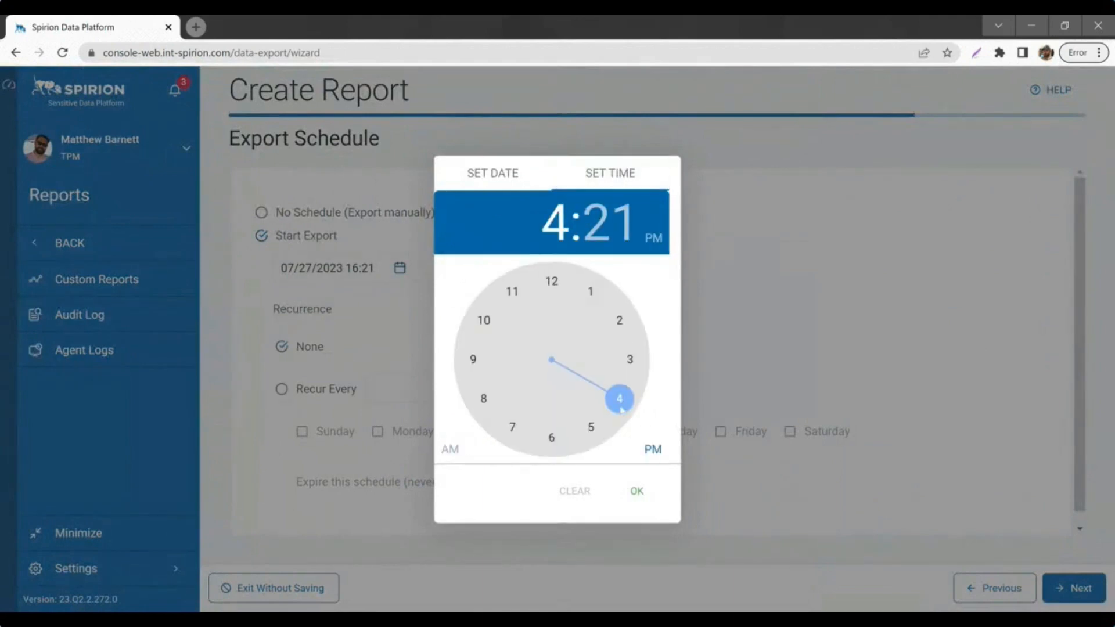
click(593, 428)
click(552, 436)
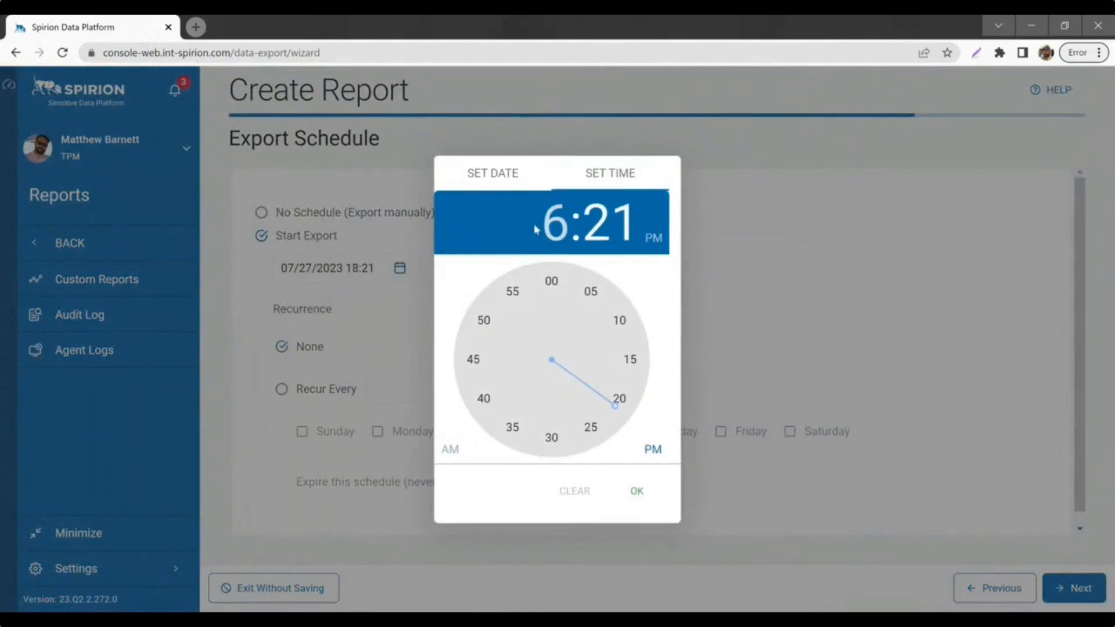
click(637, 490)
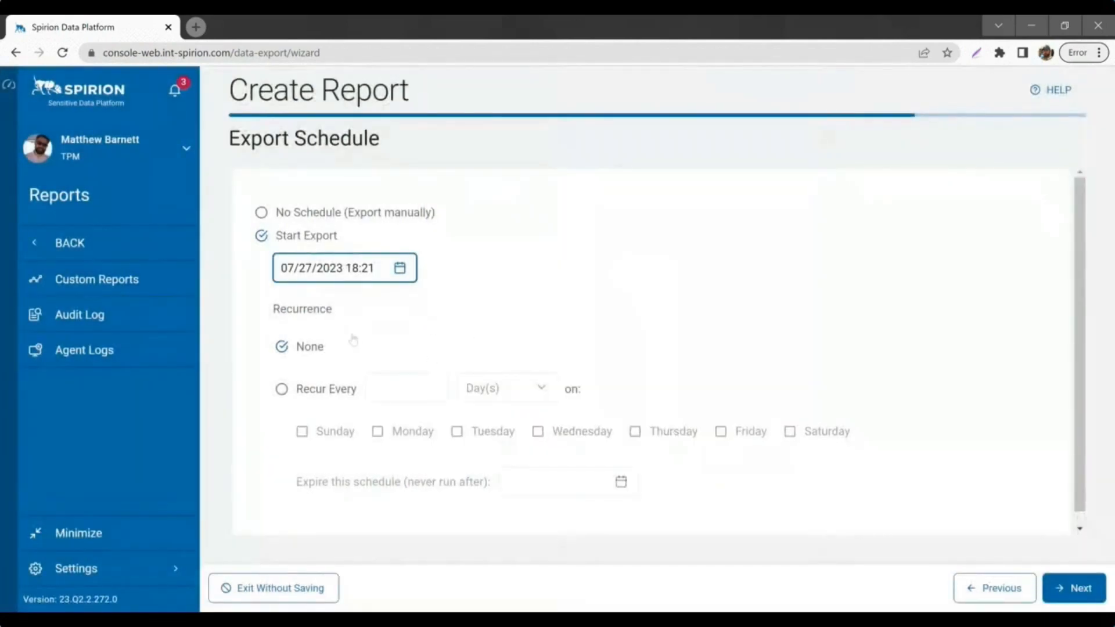
Step: Switch the export to recurring and choose Week(s) as the recurrence unit
click(281, 389)
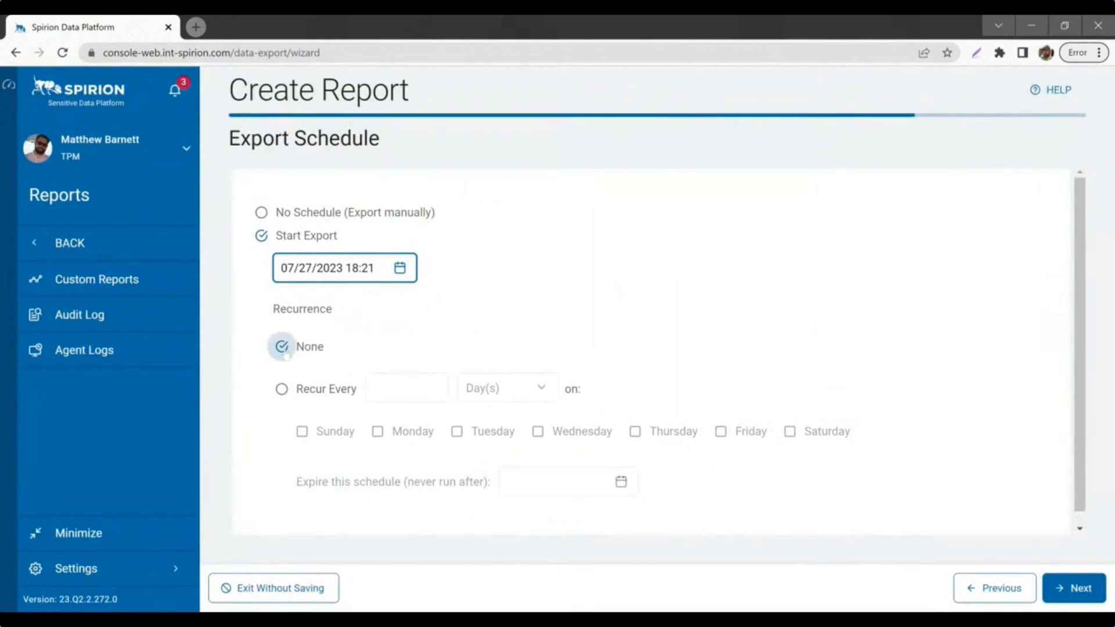
click(311, 395)
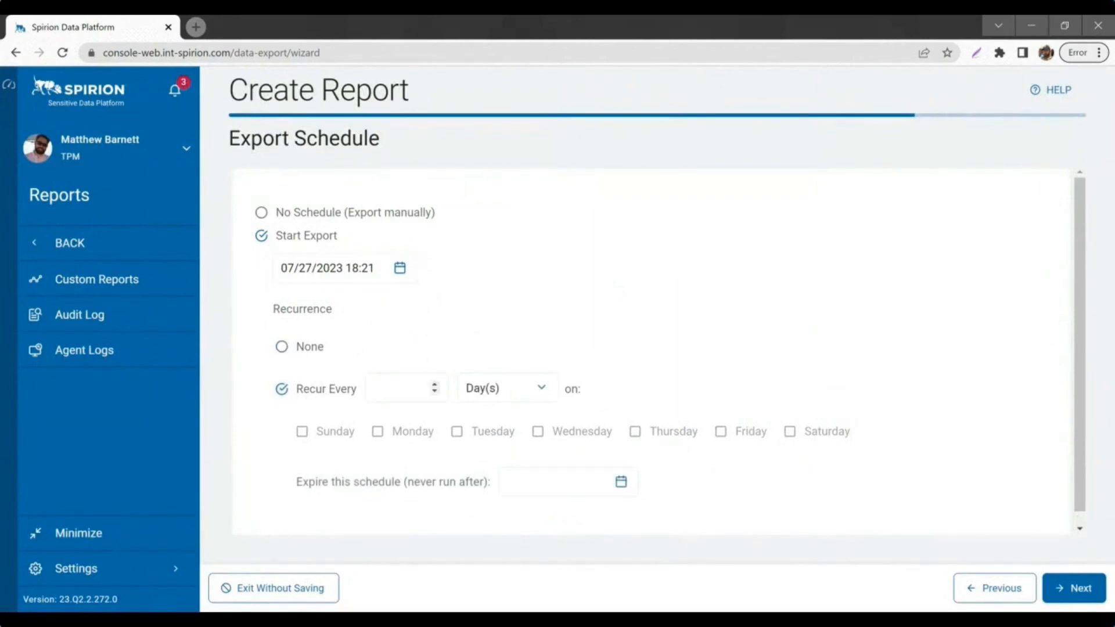
click(401, 388)
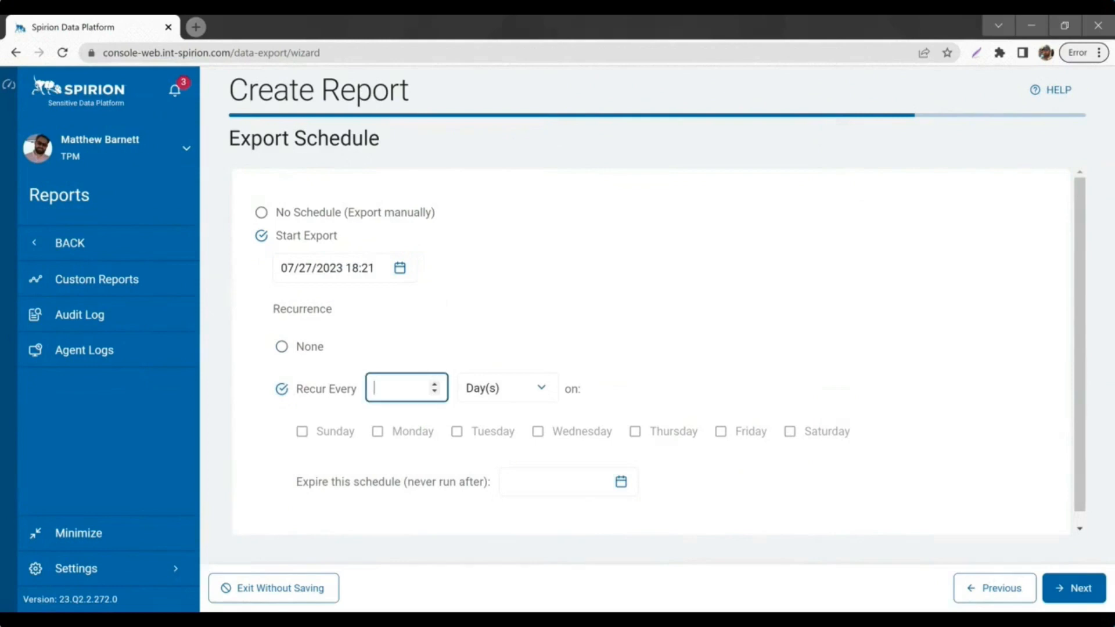
text(30)
click(540, 387)
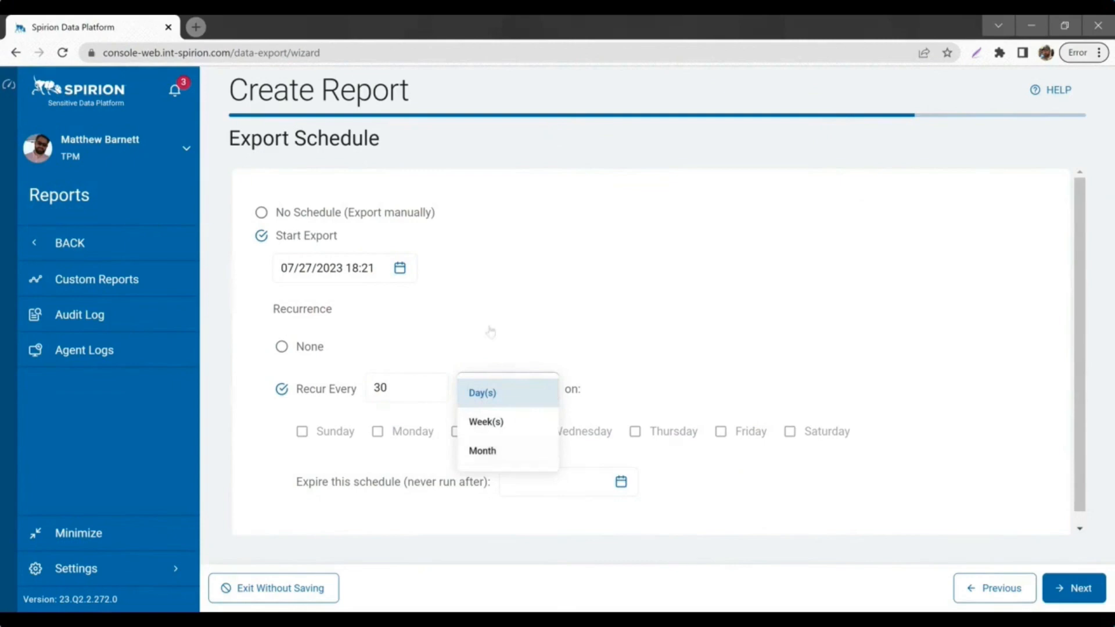
click(511, 323)
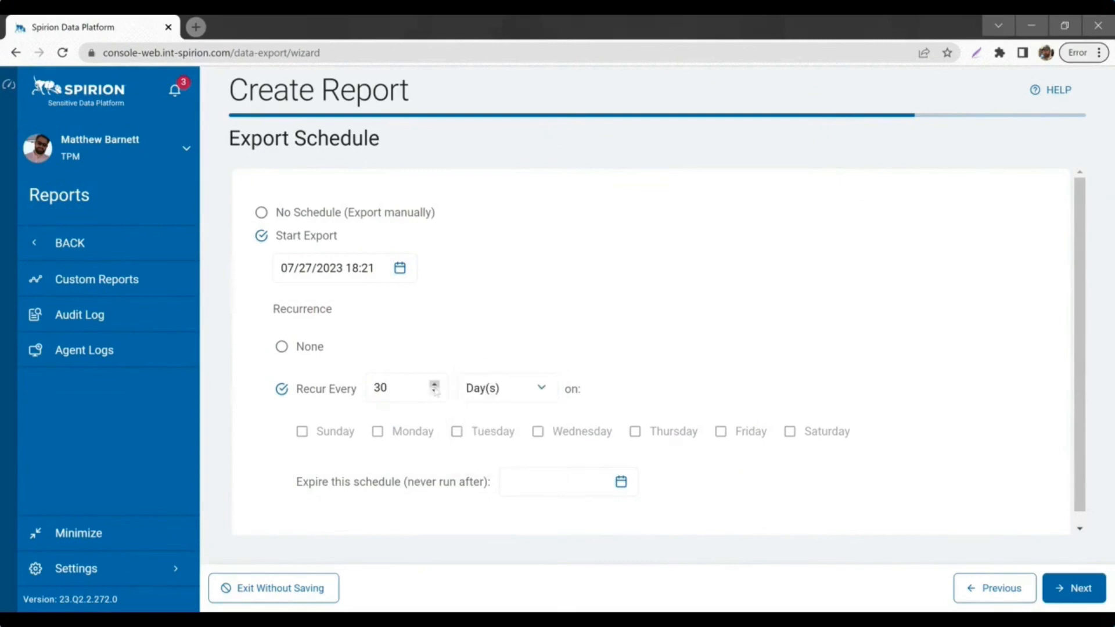
click(526, 388)
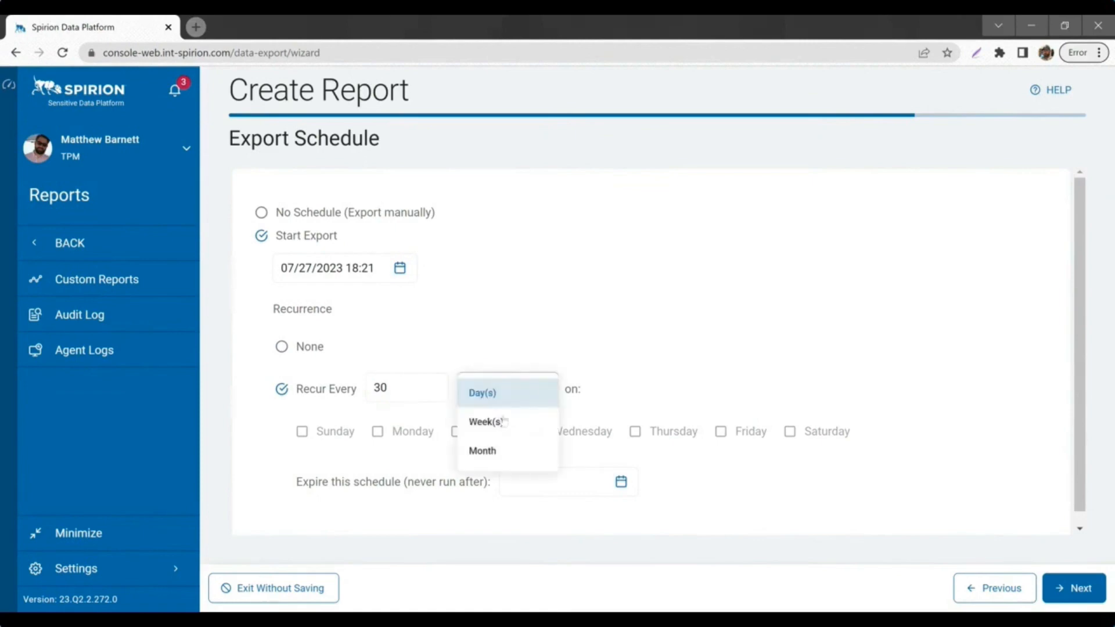
click(496, 430)
Step: Set the recurrence interval to 1 week on Thursday and advance to Summary
click(401, 388)
key(BackSpace)
key(BackSpace)
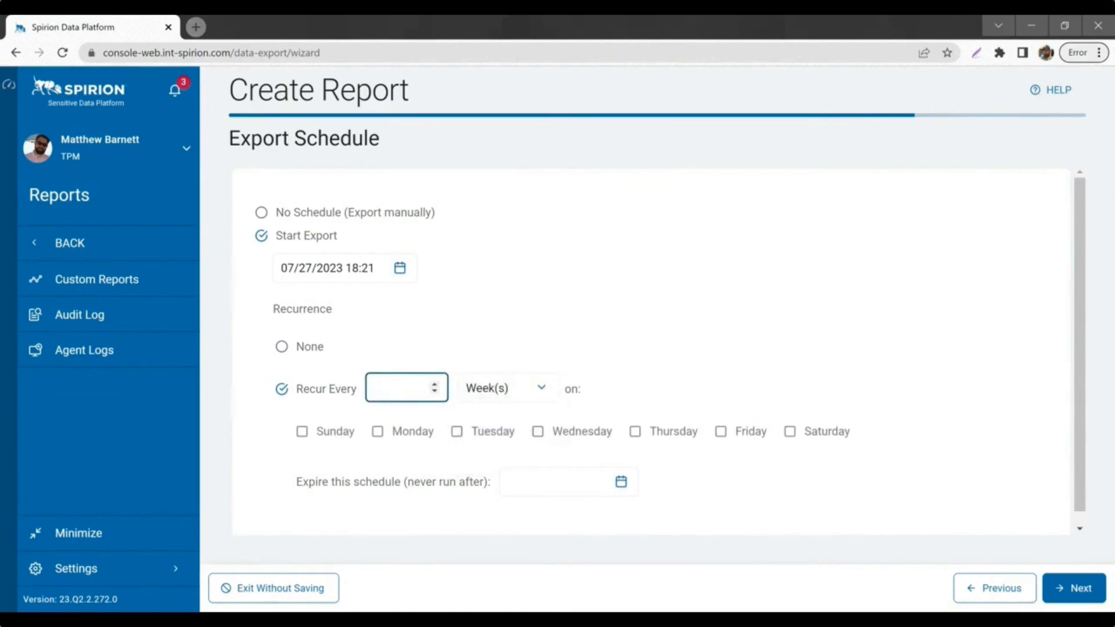
text(1)
click(781, 365)
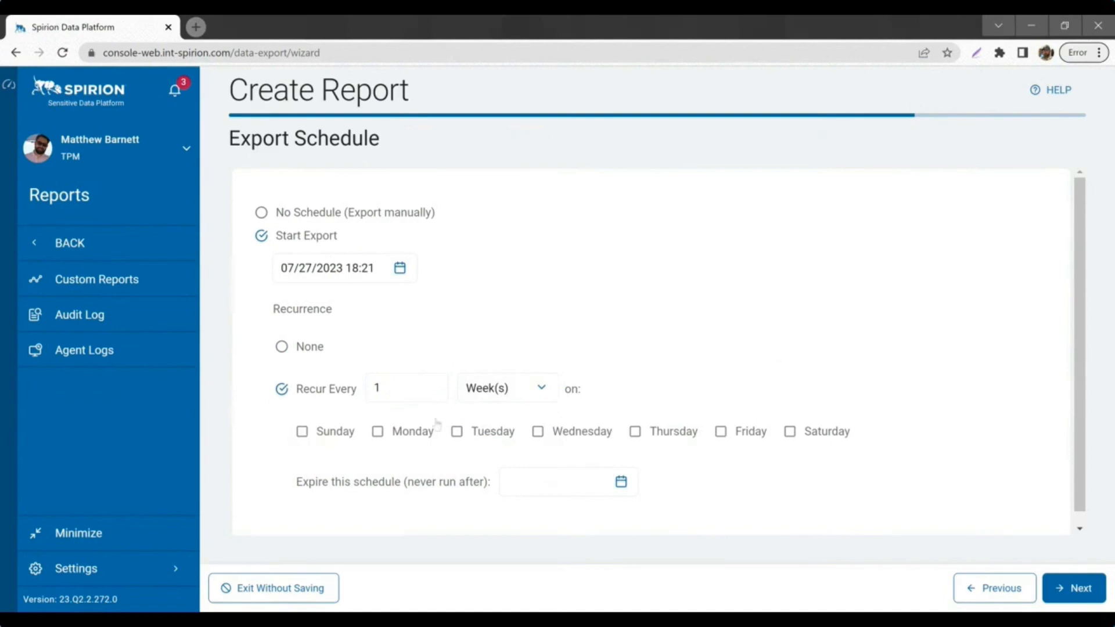
click(635, 431)
click(1068, 598)
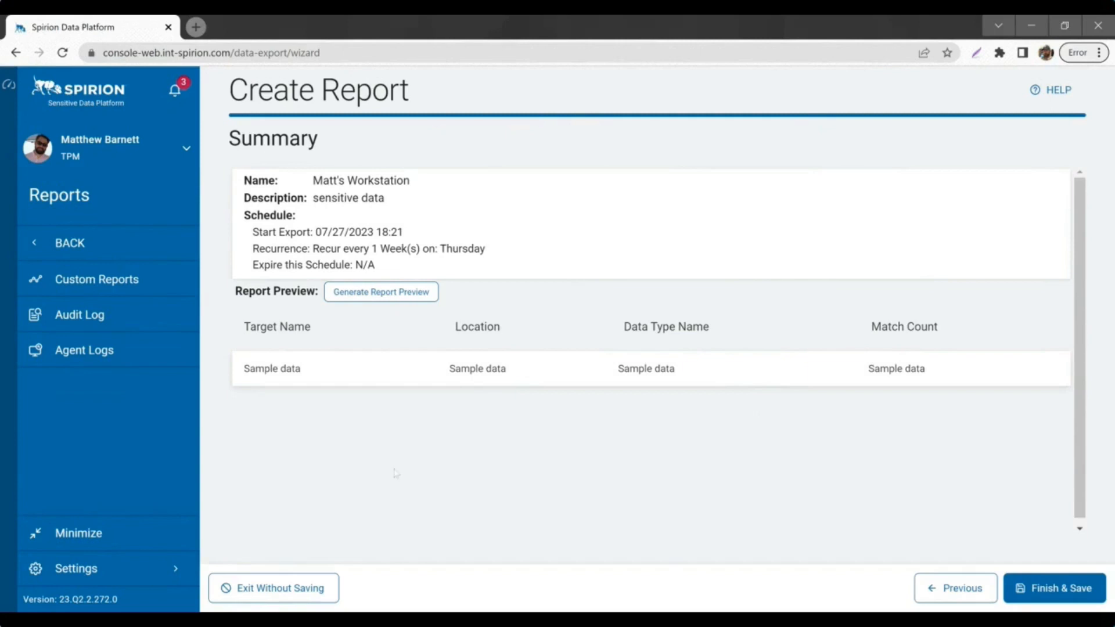
Step: Generate and confirm the report preview listing AmyApp_SharePoint Credit Card Number rows
click(363, 294)
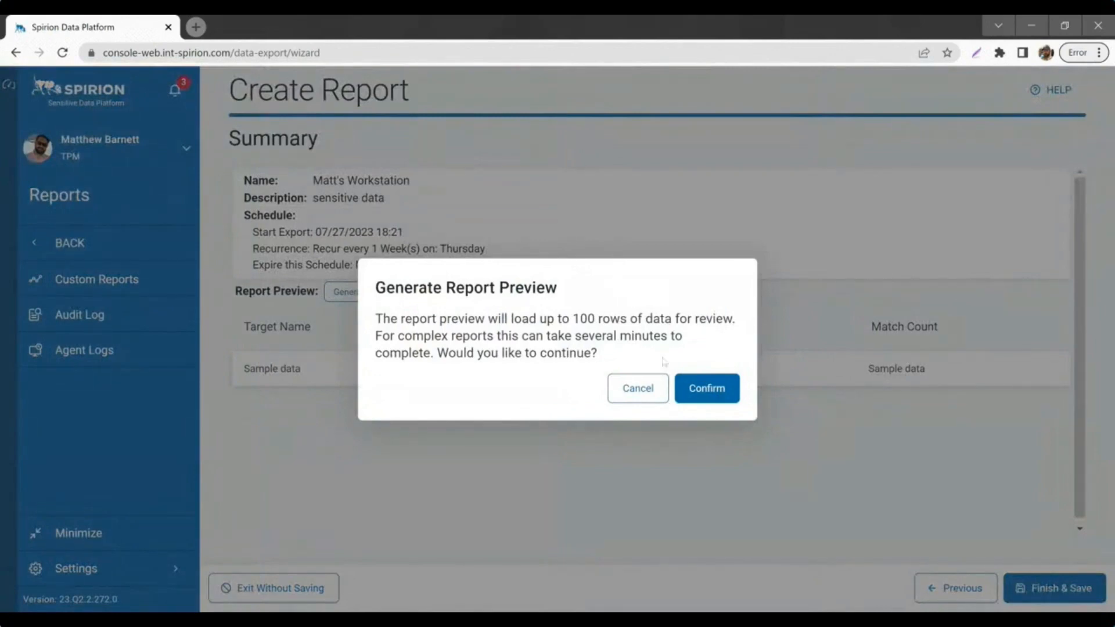
click(689, 392)
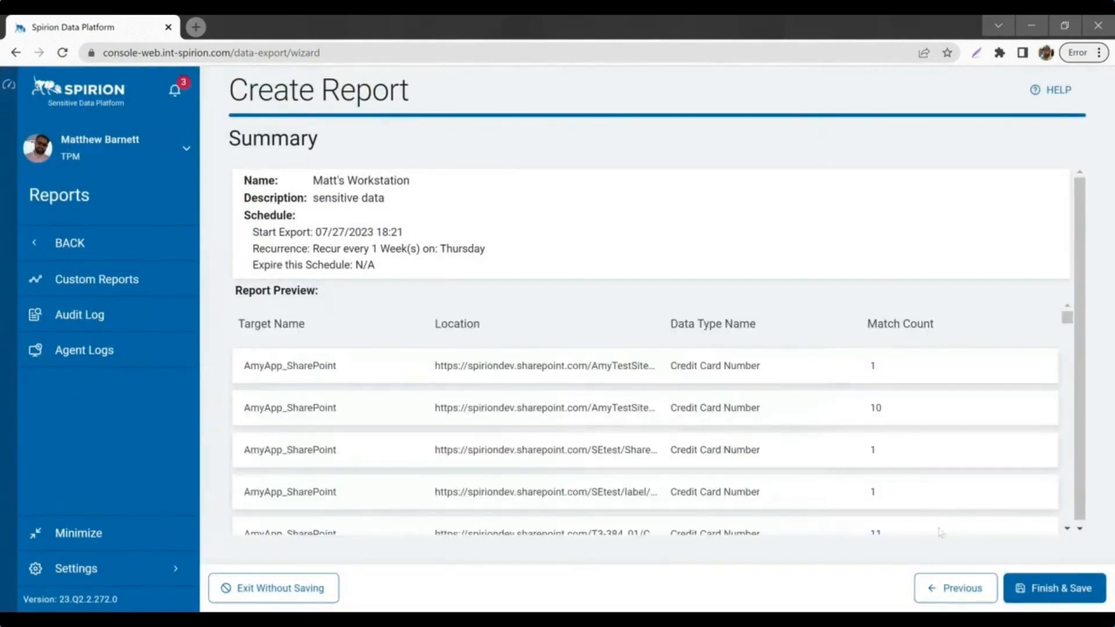
Step: Save the report, search Custom Reports for 'matt's', and view Matt's Workstation
click(1022, 598)
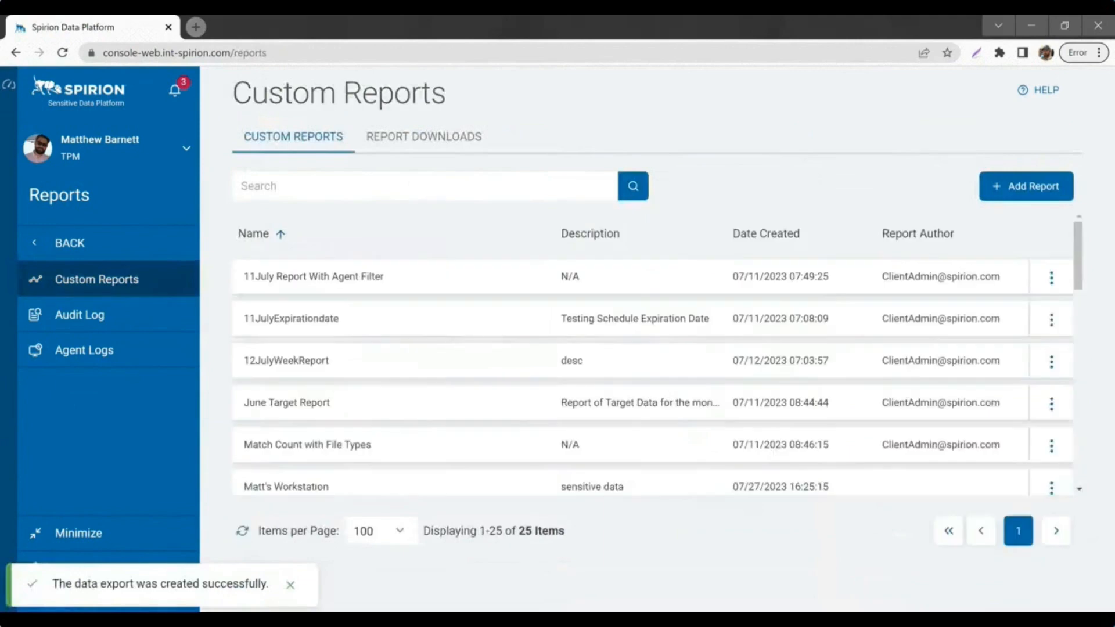
click(407, 186)
text(mat)
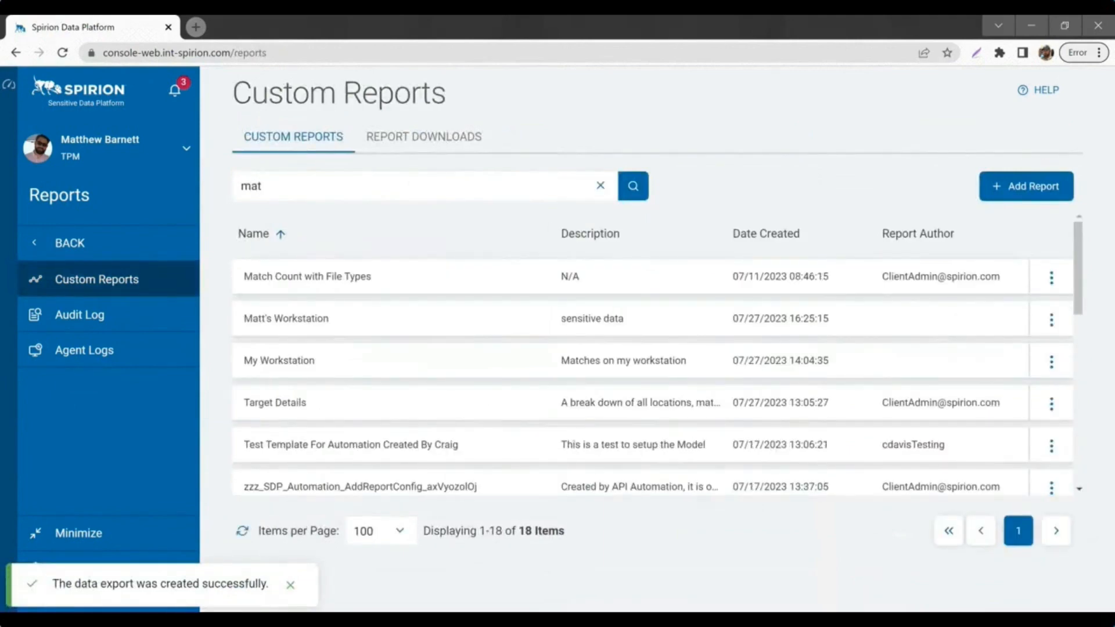
text(t's)
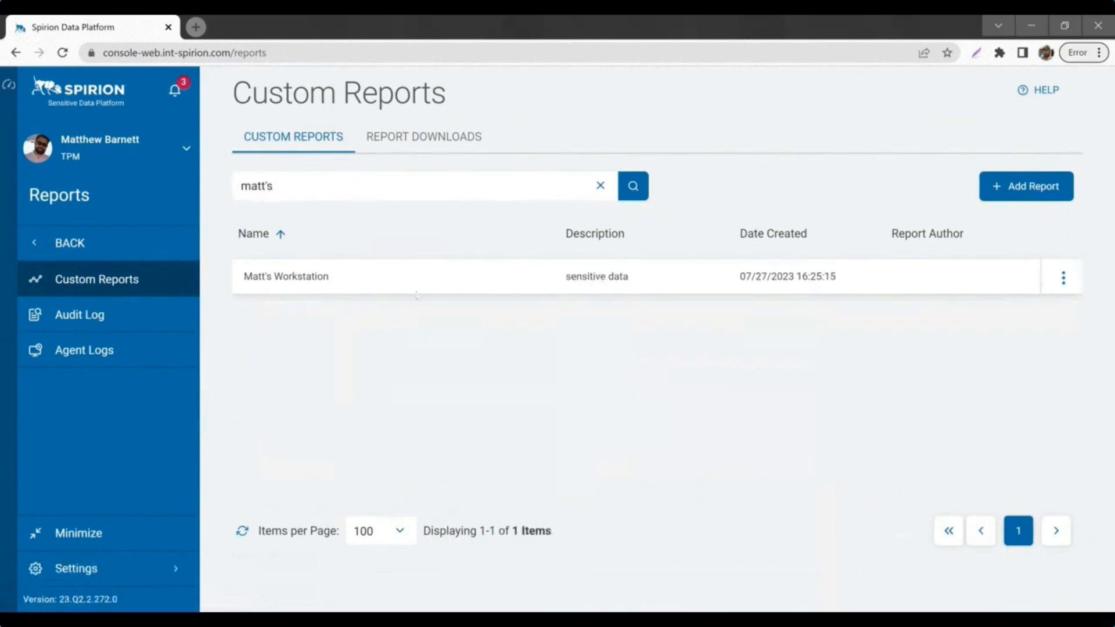
click(1063, 278)
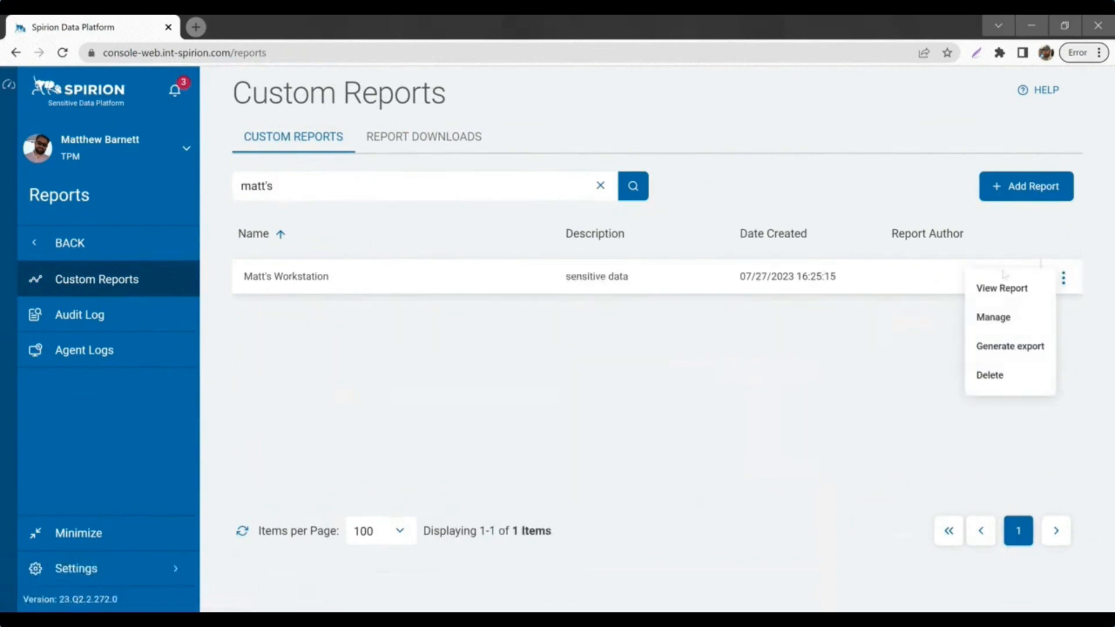
click(1002, 288)
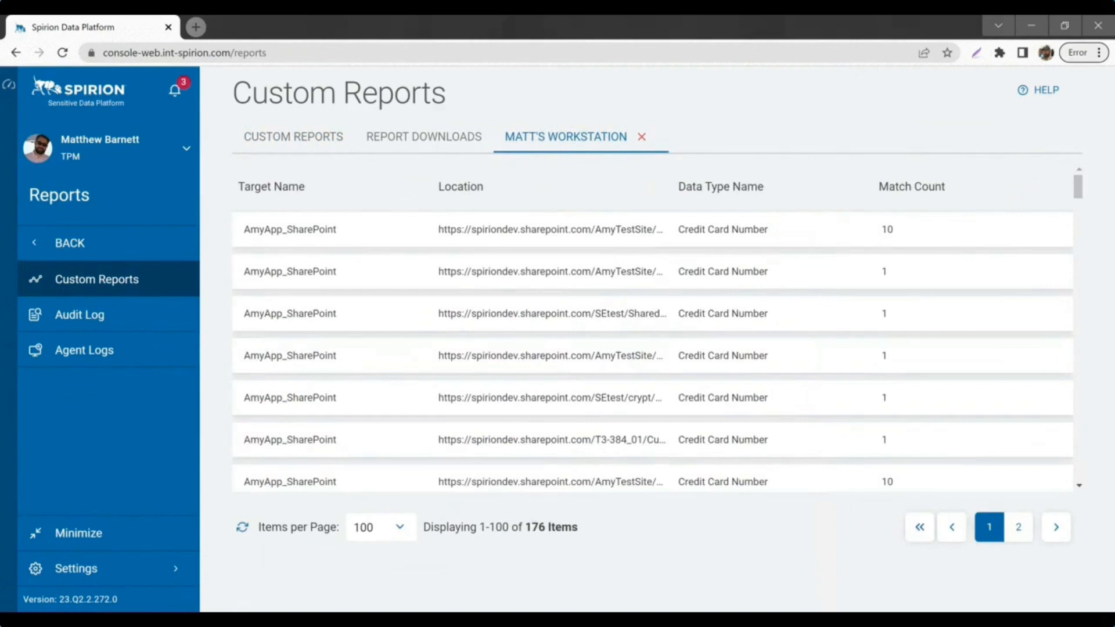
Step: Scroll through the 176 AmyApp_SharePoint match rows in the Matt's Workstation report
scroll(485, 228, down, 2)
scroll(485, 228, up, 3)
scroll(751, 280, down, 5)
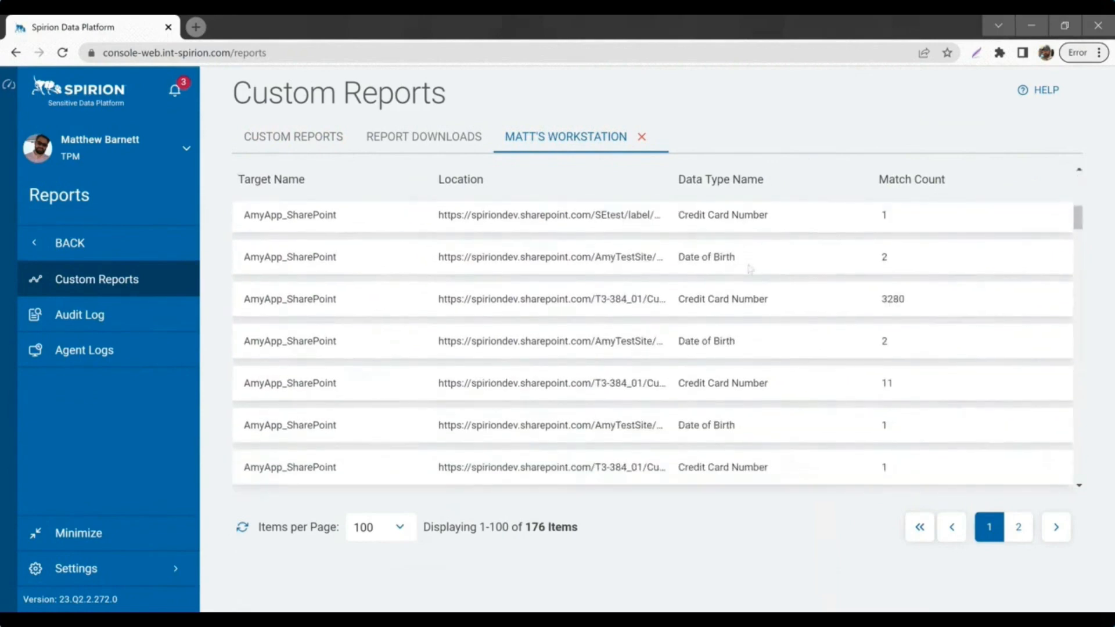
scroll(784, 303, down, 2)
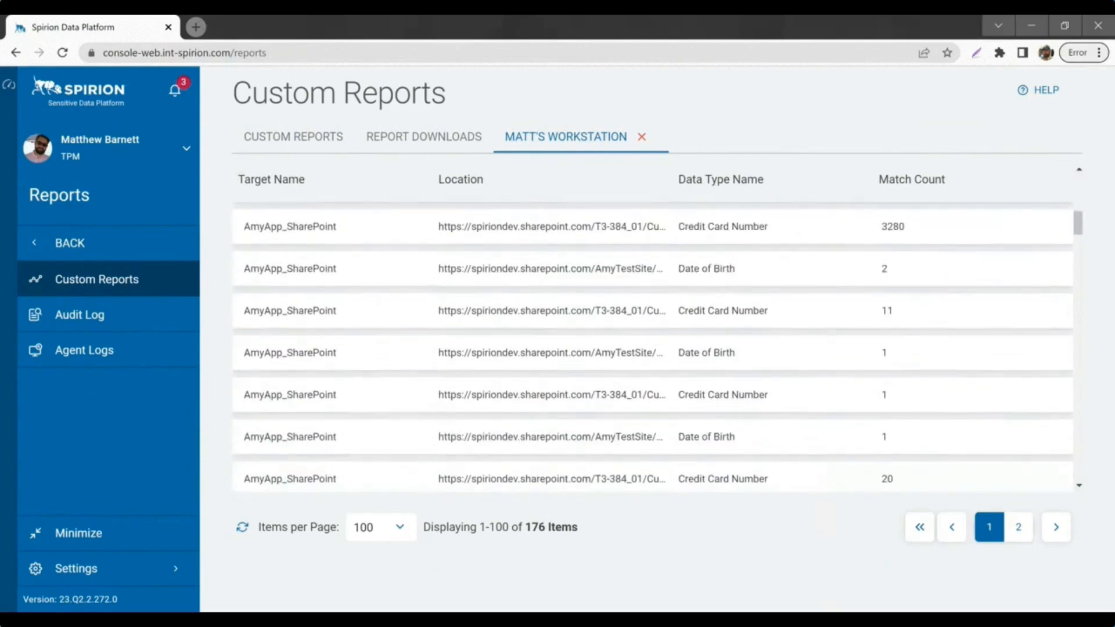
scroll(746, 340, down, 5)
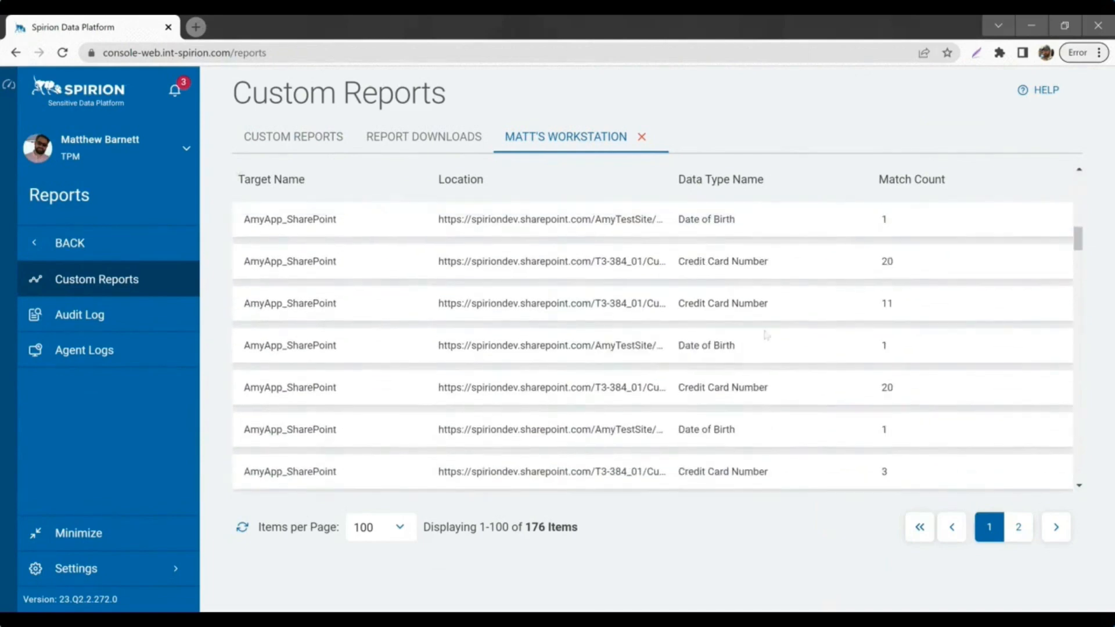
scroll(746, 340, down, 7)
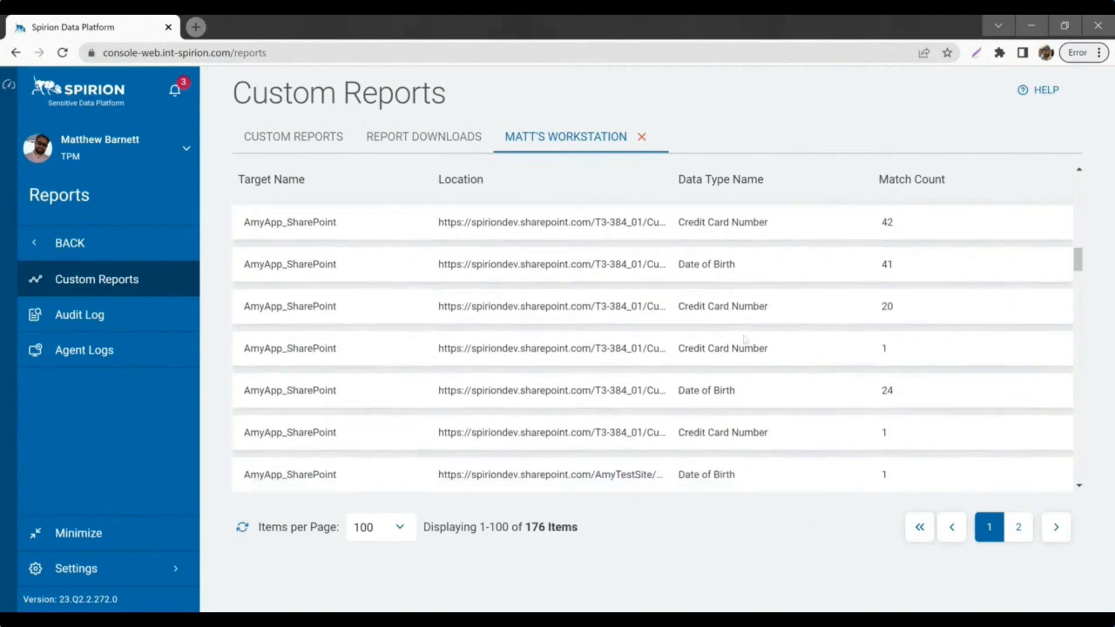
scroll(745, 339, down, 3)
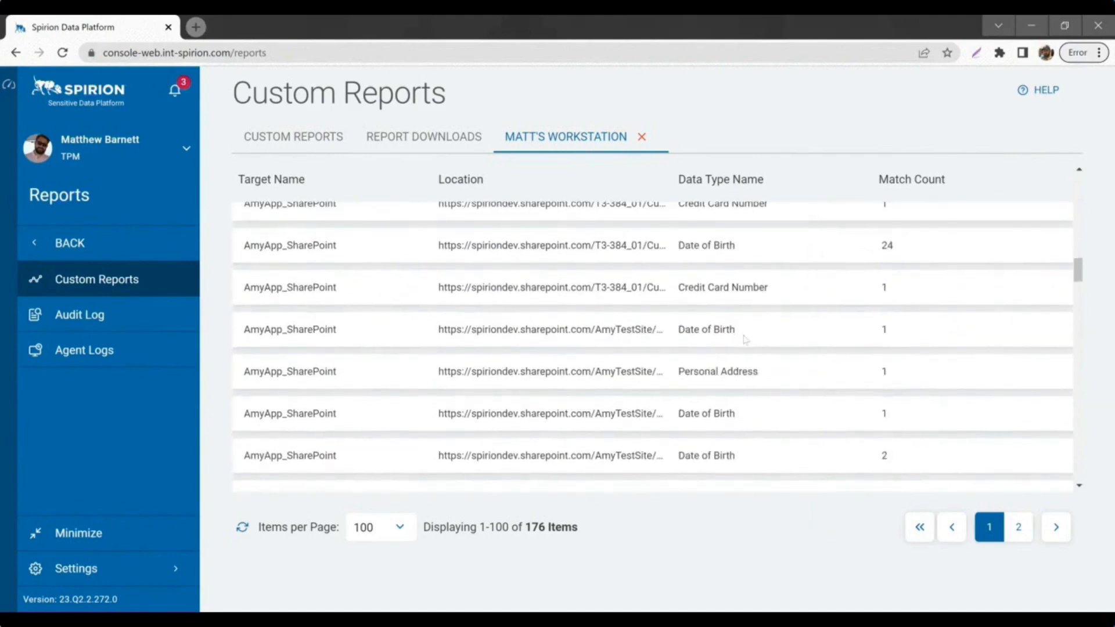